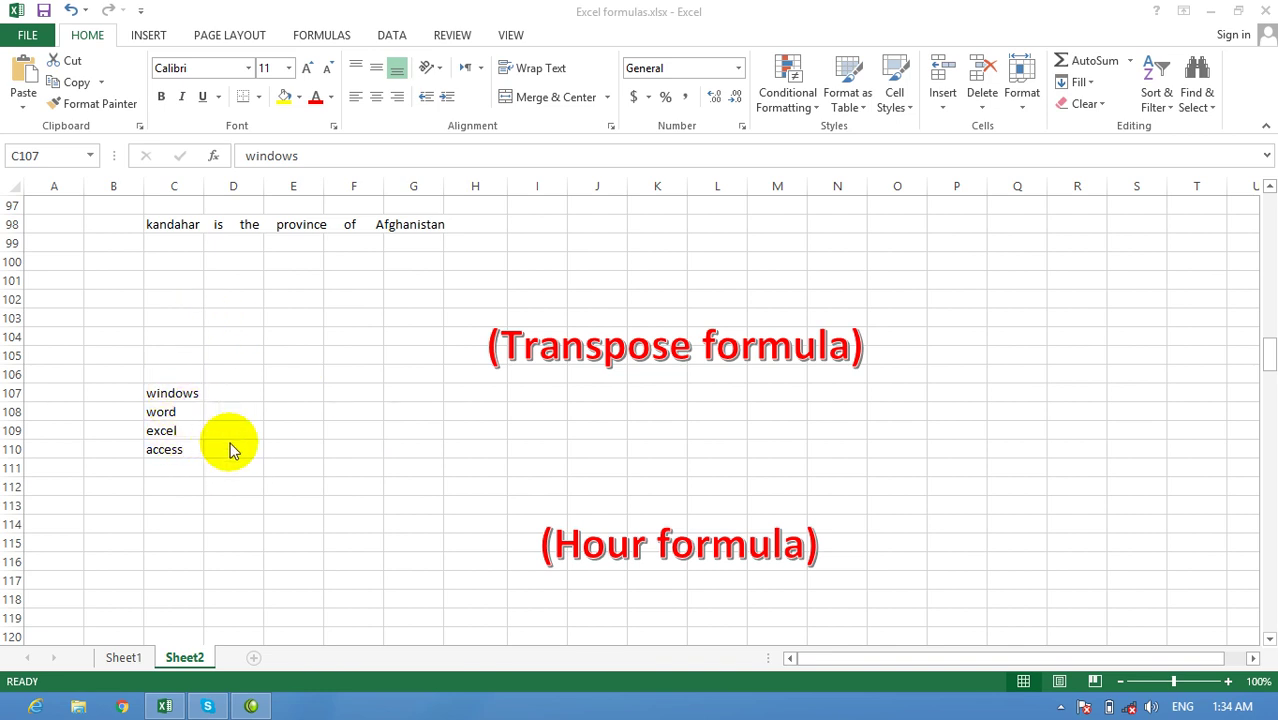
# - Begin a TRANSPOSE formula across the four-cell range G109:J109
pyautogui.click(401, 427)
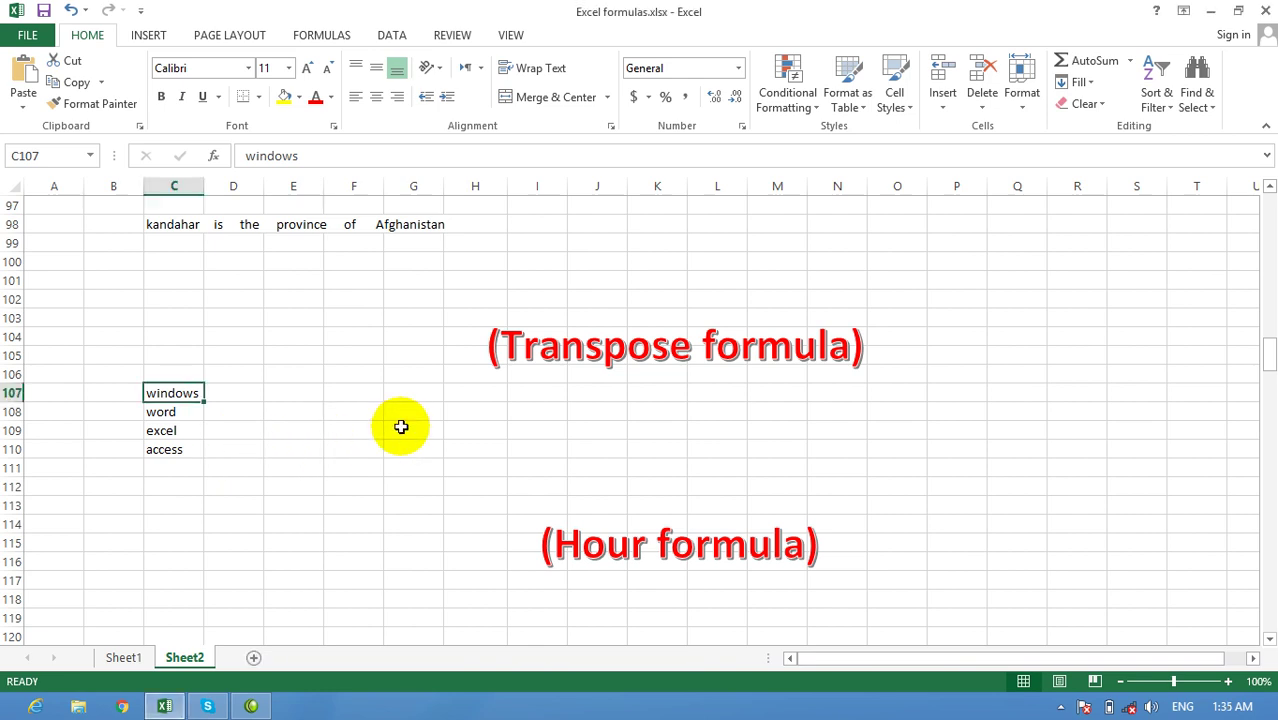
pyautogui.click(401, 427)
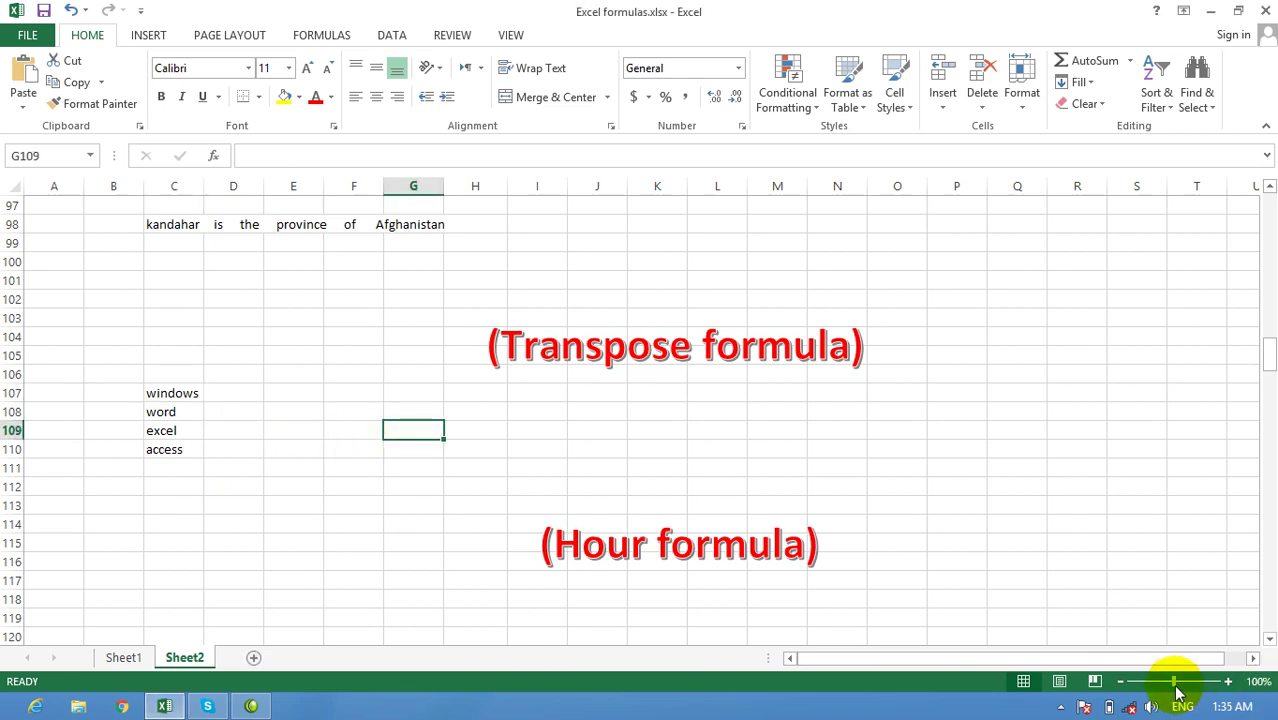
pyautogui.moveTo(1176, 683); pyautogui.dragTo(1179, 684)
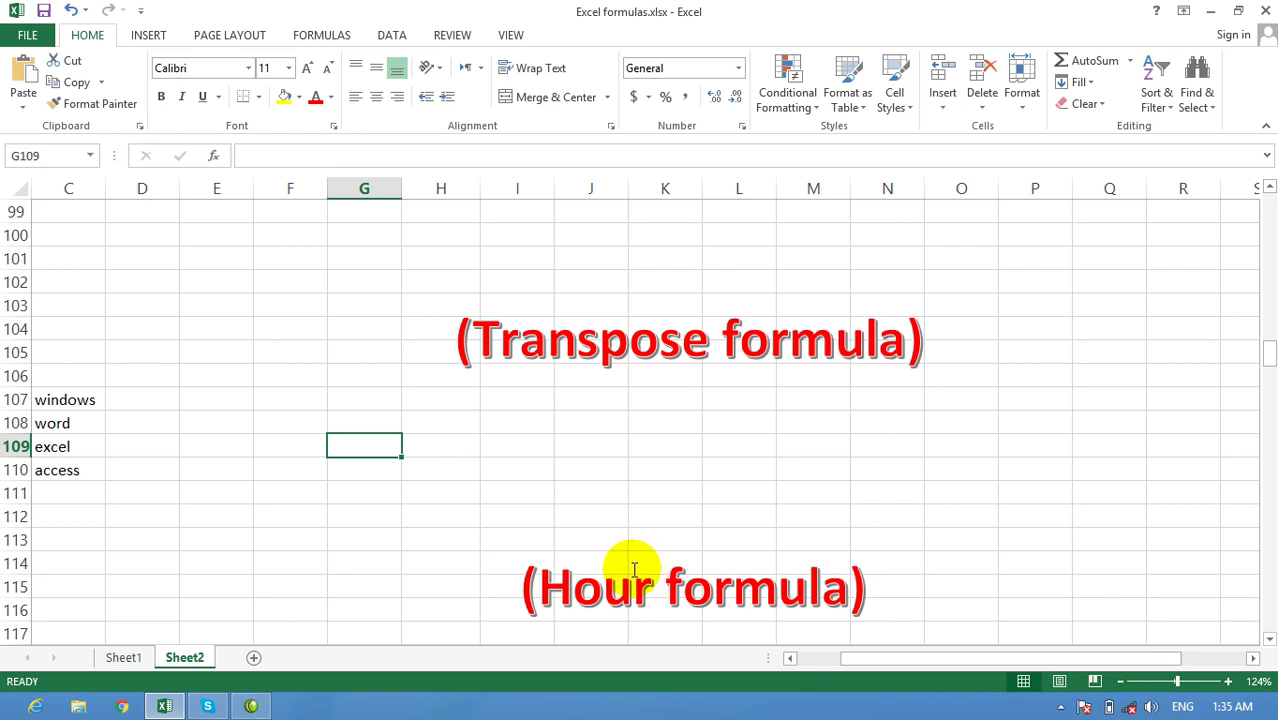
pyautogui.click(395, 467)
pyautogui.moveTo(381, 446); pyautogui.dragTo(571, 449)
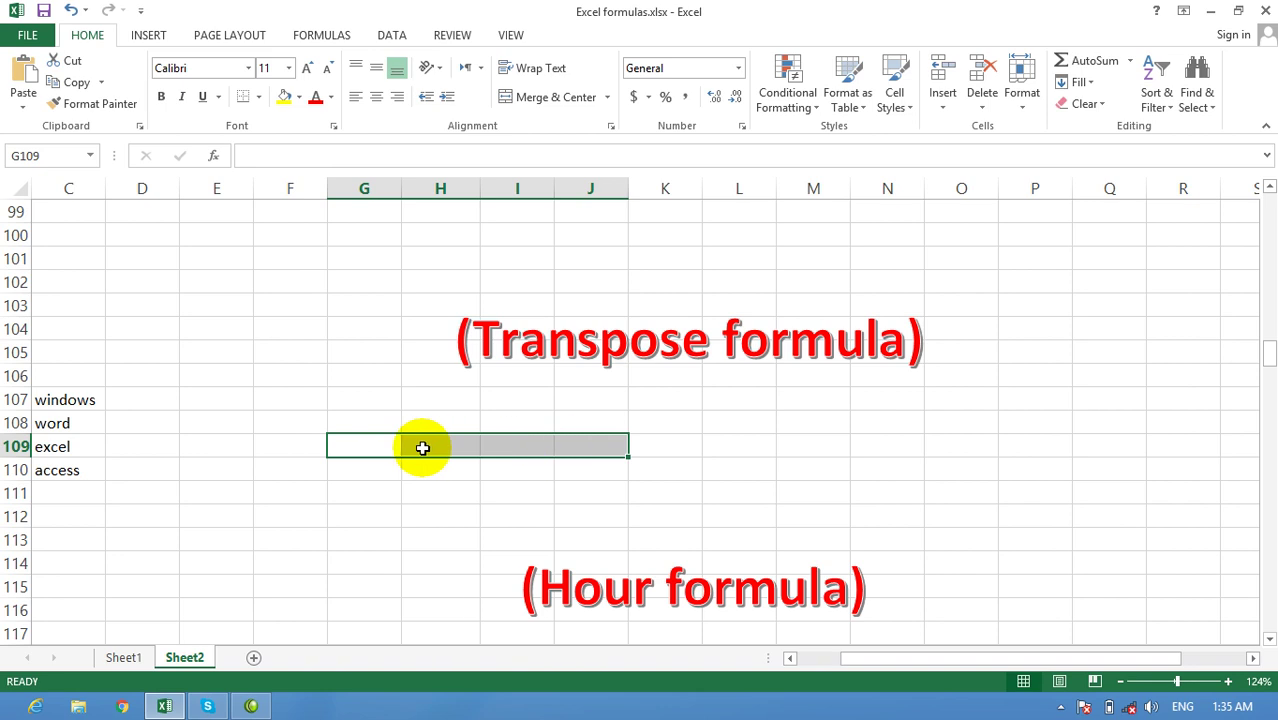
pyautogui.click(338, 448)
pyautogui.moveTo(338, 448); pyautogui.dragTo(592, 458)
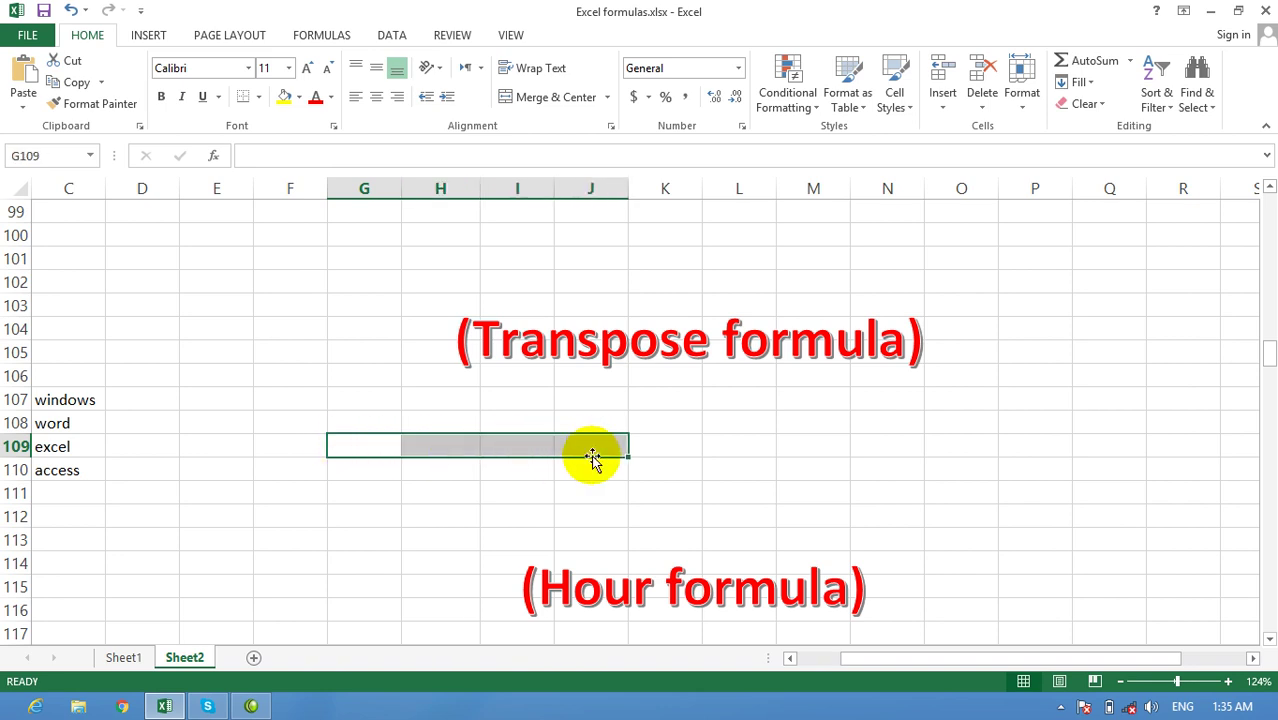
pyautogui.write('=tr')
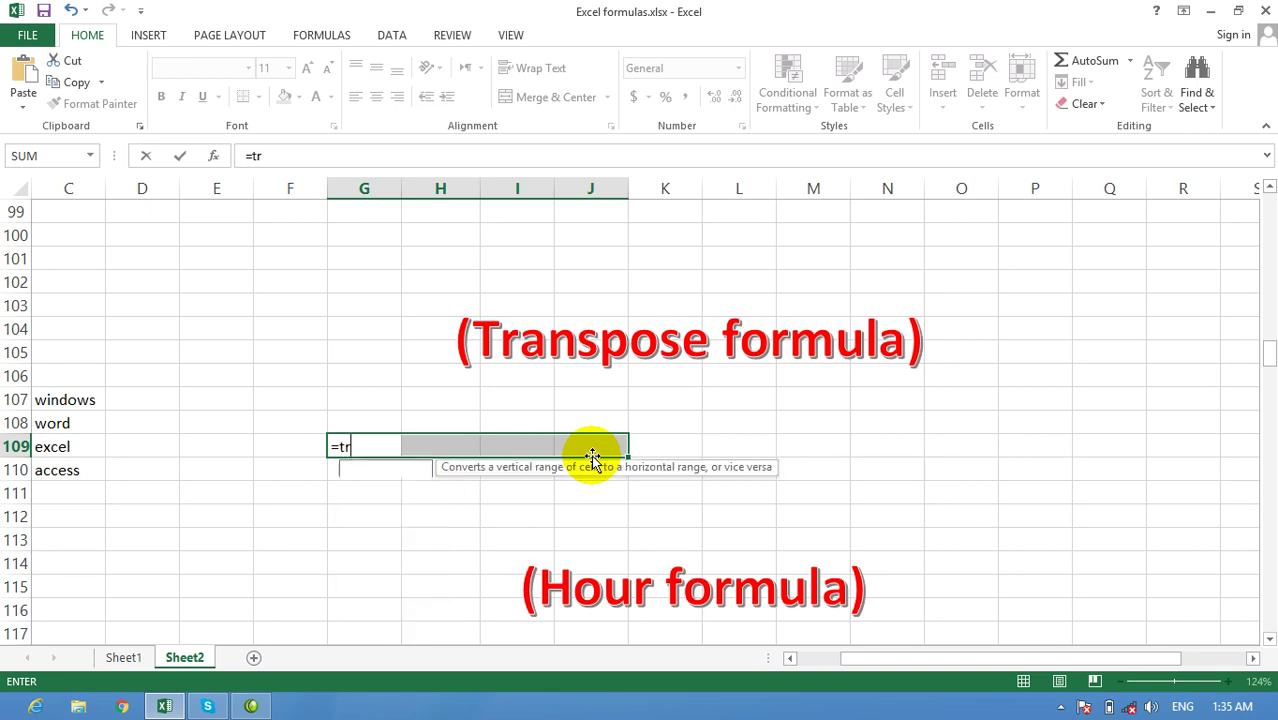
pyautogui.write('ansop')
pyautogui.press('BackSpace')
pyautogui.press('BackSpace')
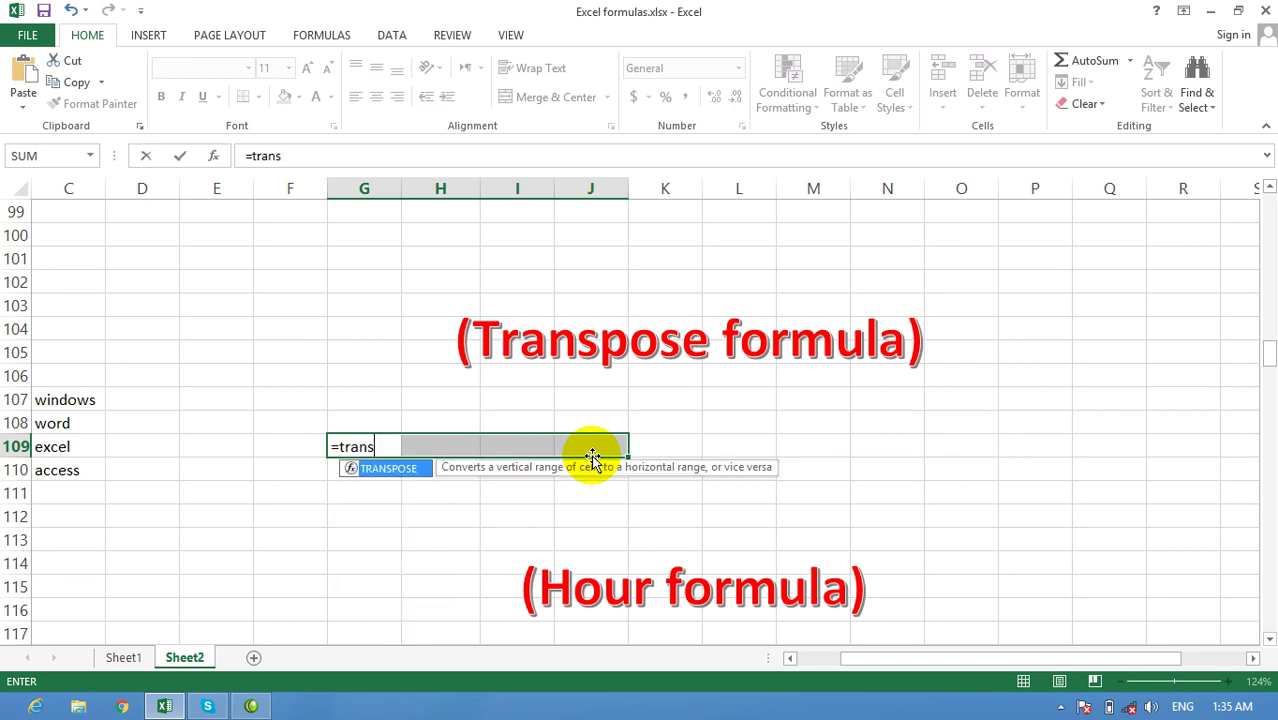
pyautogui.write('pose')
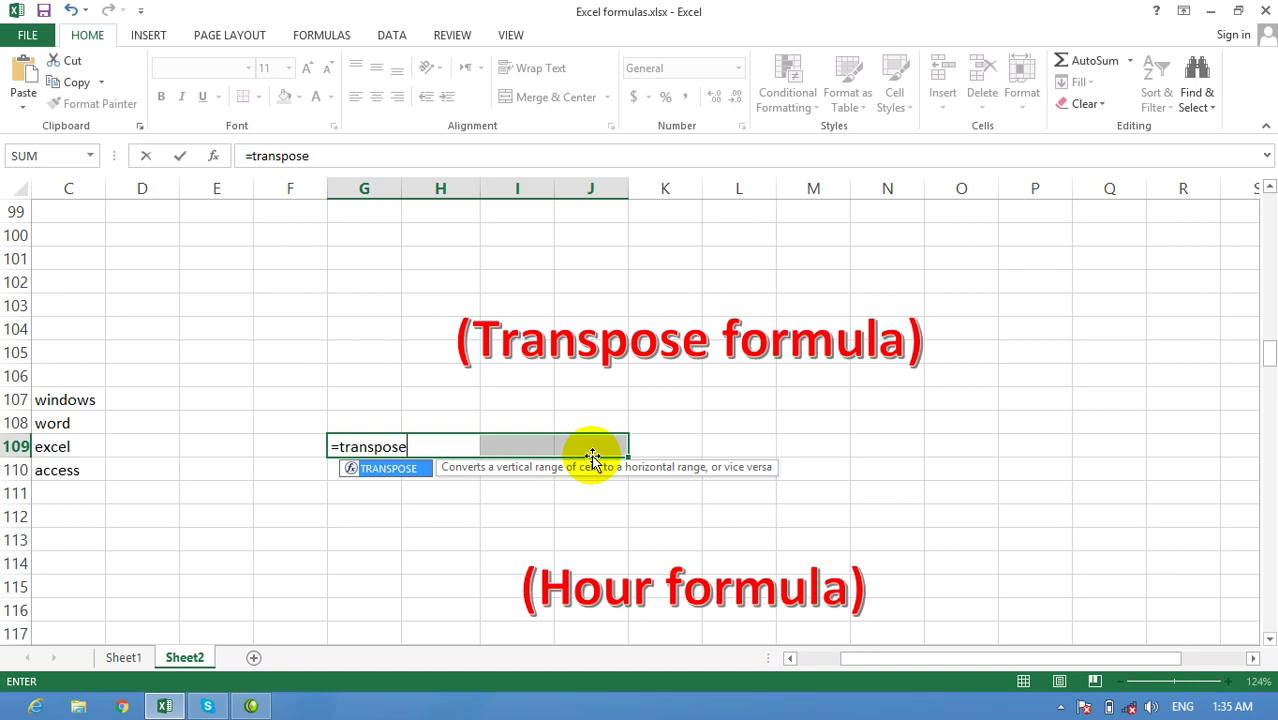
# - Use C107:C110 as the TRANSPOSE array and enter =transpose(C107:C110) as an array formula in G109:J109
pyautogui.write('(')
pyautogui.press('Up')
pyautogui.press('Left')
pyautogui.press('Left')
pyautogui.press('Up')
pyautogui.press('Up')
pyautogui.press('Left')
pyautogui.press('Left')
pyautogui.press('Down')
pyautogui.hotkey('shift', 'Down')
pyautogui.hotkey('shift', 'Down')
pyautogui.hotkey('shift', 'Down')
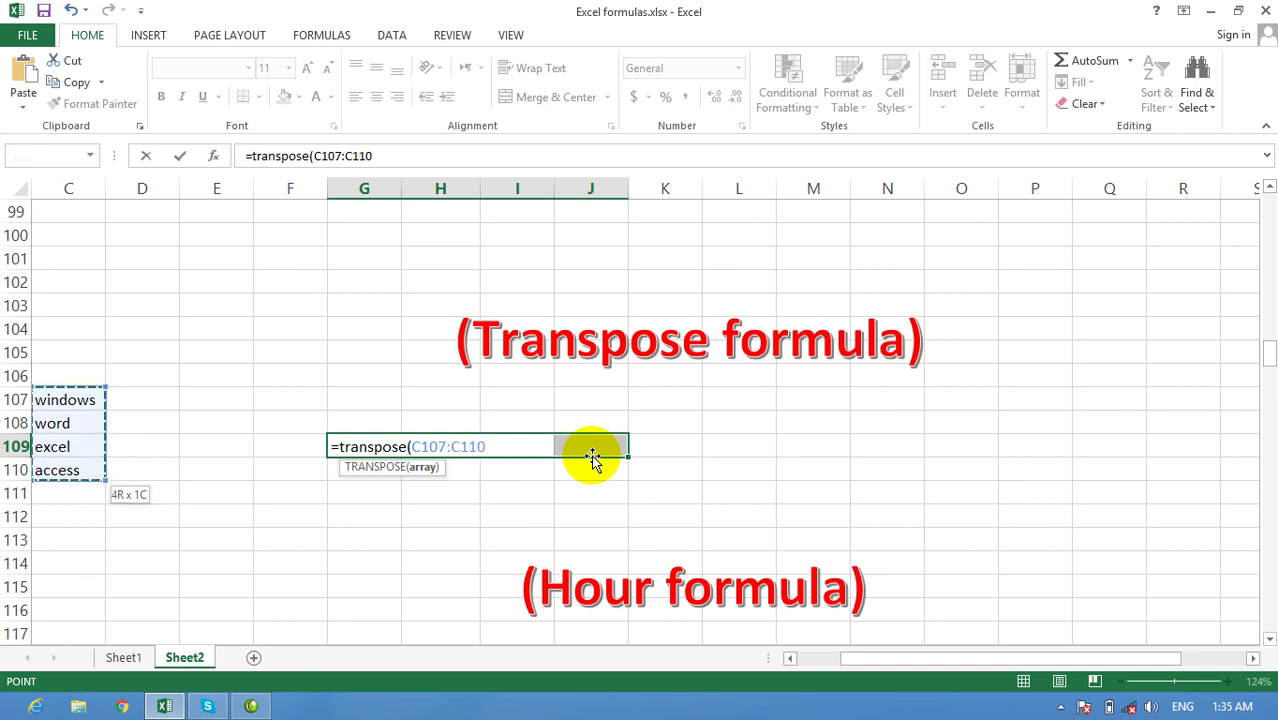
pyautogui.write(')')
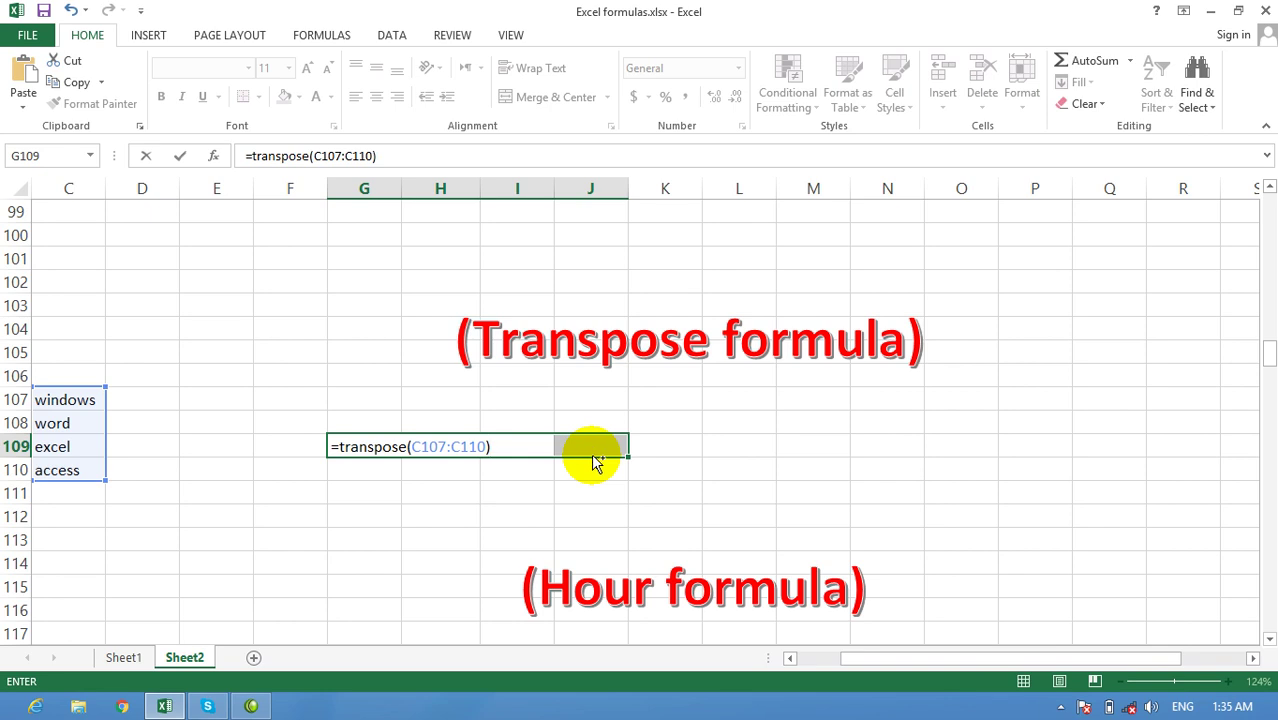
pyautogui.hotkey('ctrl', 'shift', 'Return')
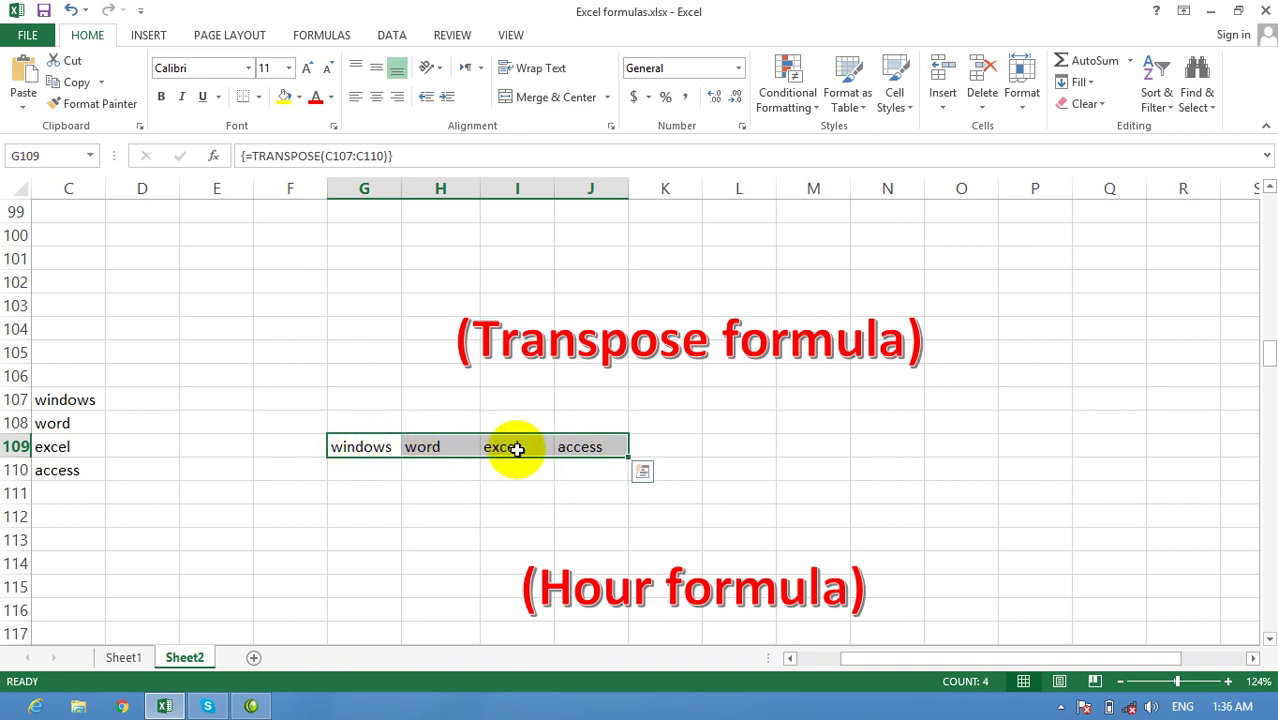
pyautogui.click(680, 450)
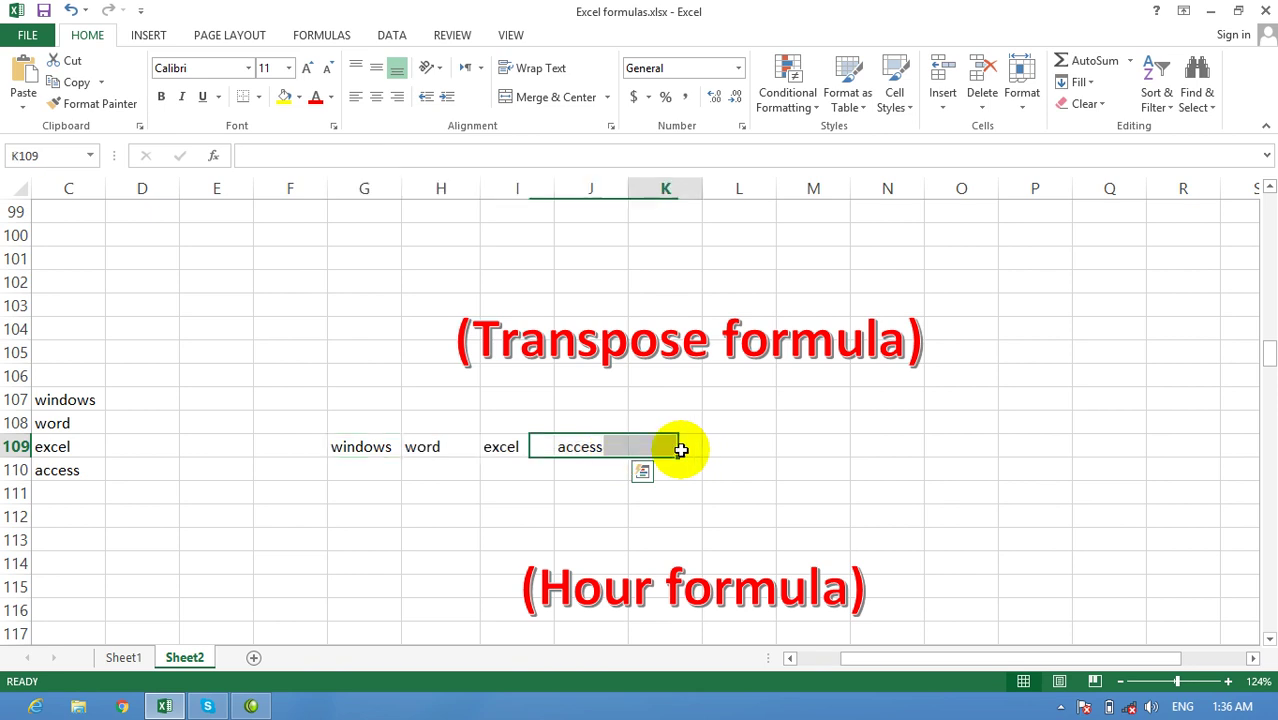
pyautogui.click(619, 449)
pyautogui.moveTo(288, 442); pyautogui.dragTo(676, 458)
pyautogui.press('BackSpace')
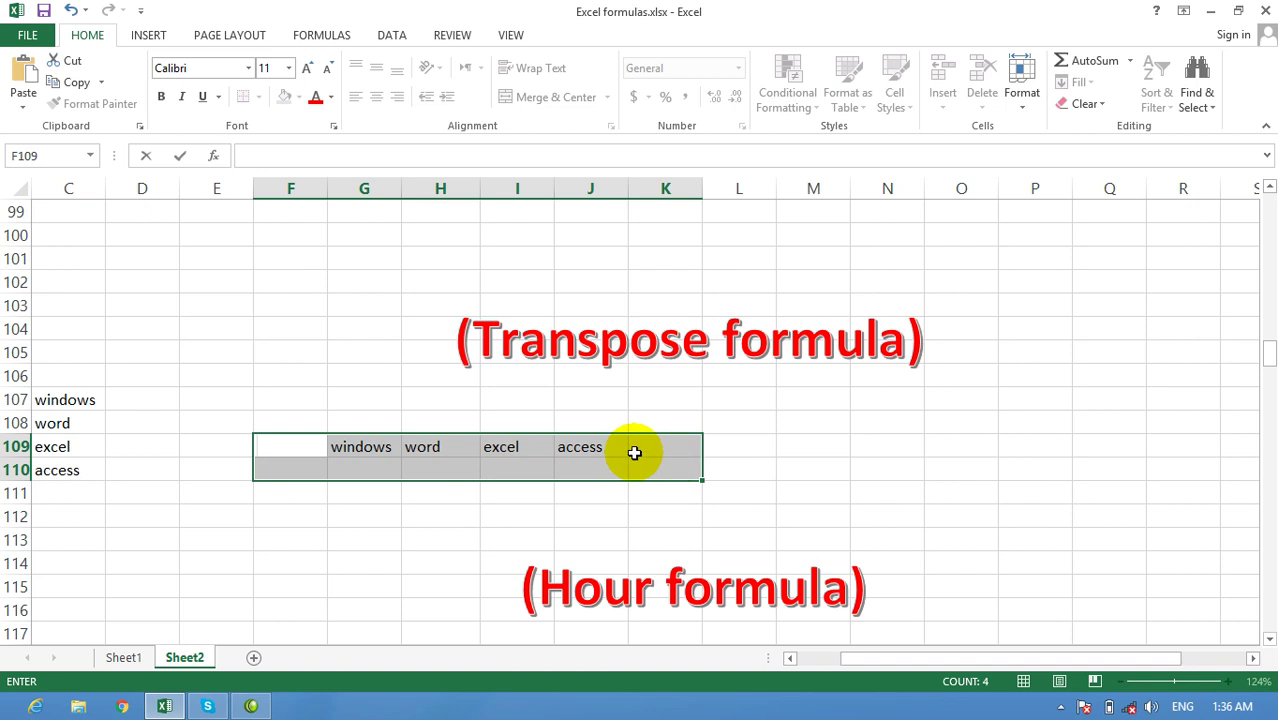
pyautogui.click(730, 496)
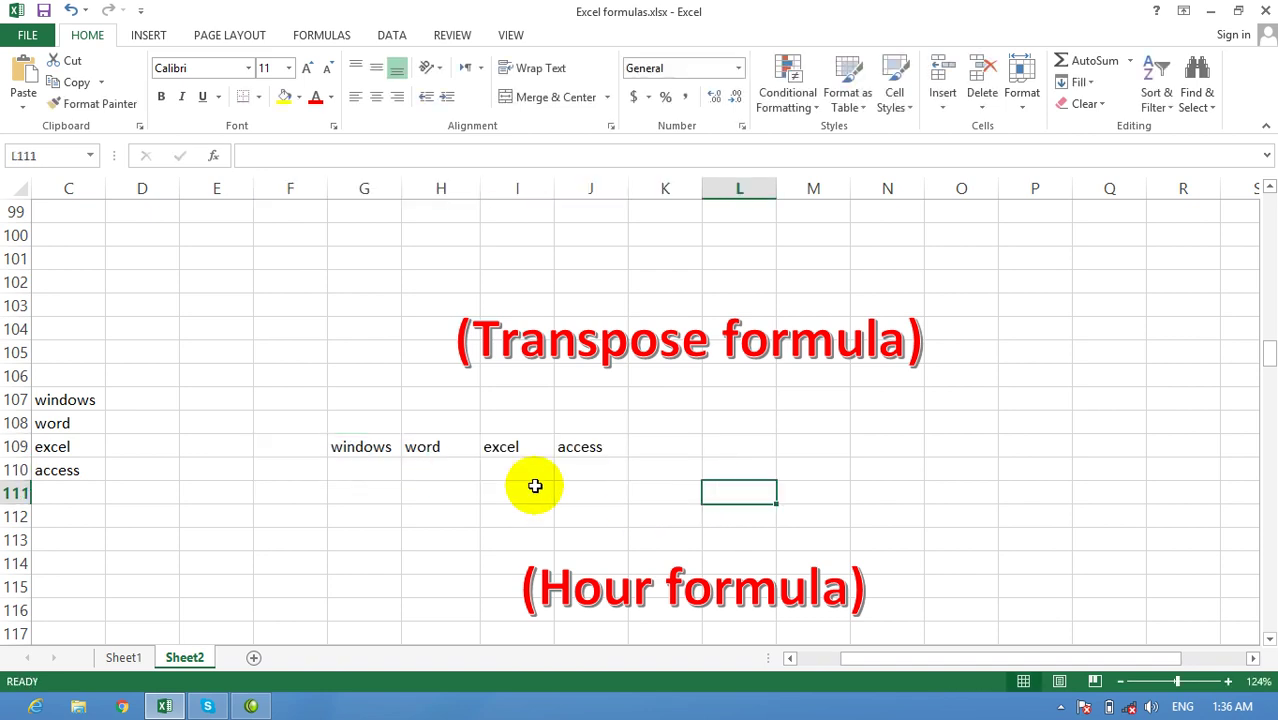
# - Begin a second TRANSPOSE formula across G111:J111
pyautogui.moveTo(363, 497); pyautogui.dragTo(564, 487)
pyautogui.write('=')
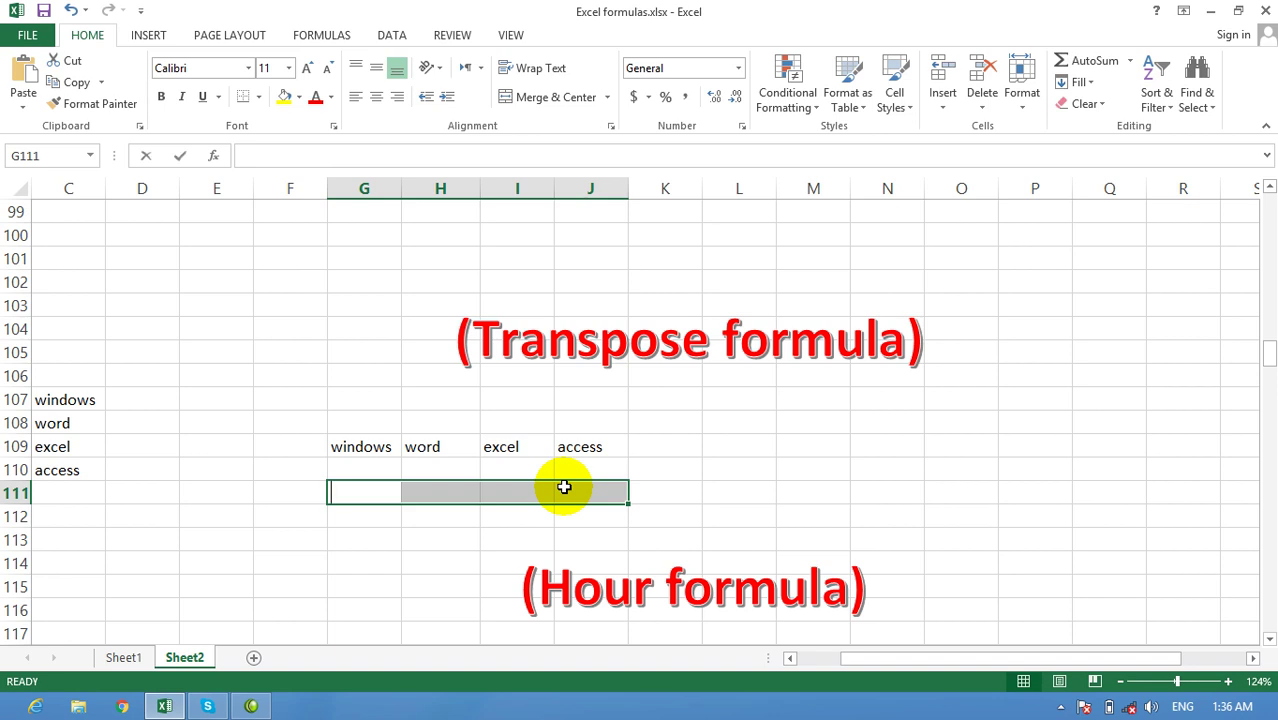
pyautogui.write('tras')
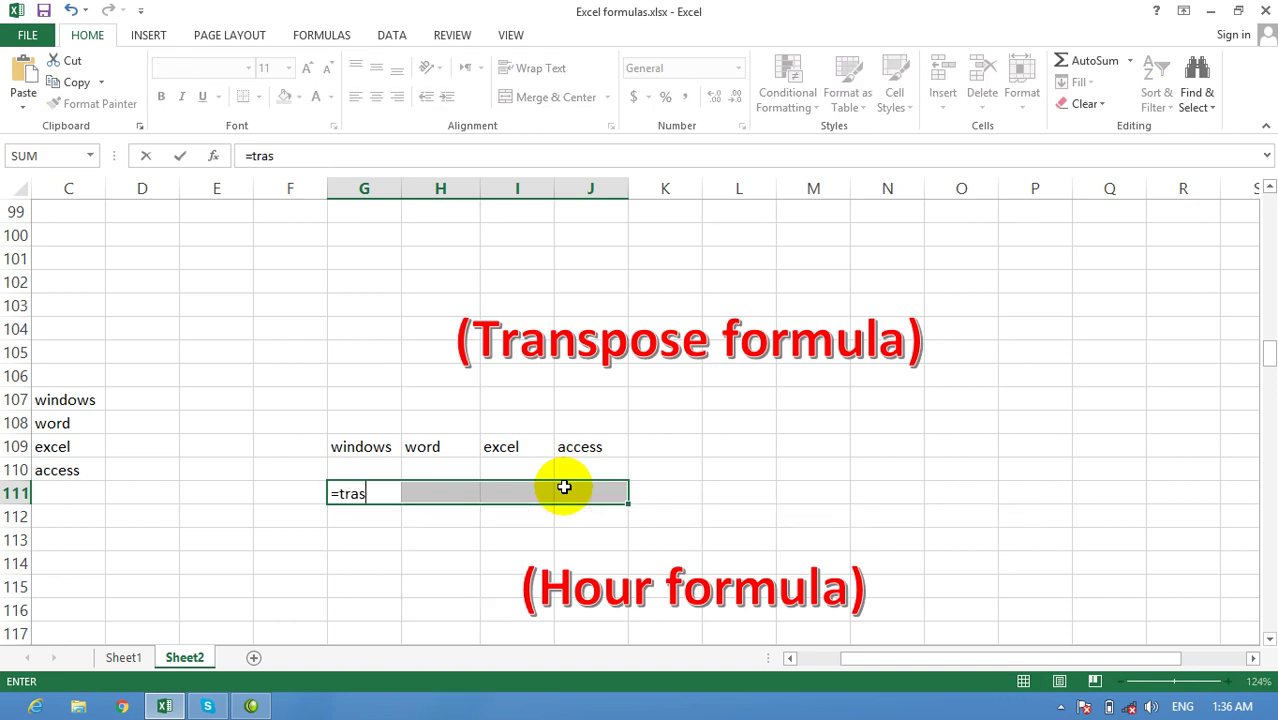
pyautogui.press('BackSpace')
pyautogui.write('s')
pyautogui.press('BackSpace')
pyautogui.write('nspose')
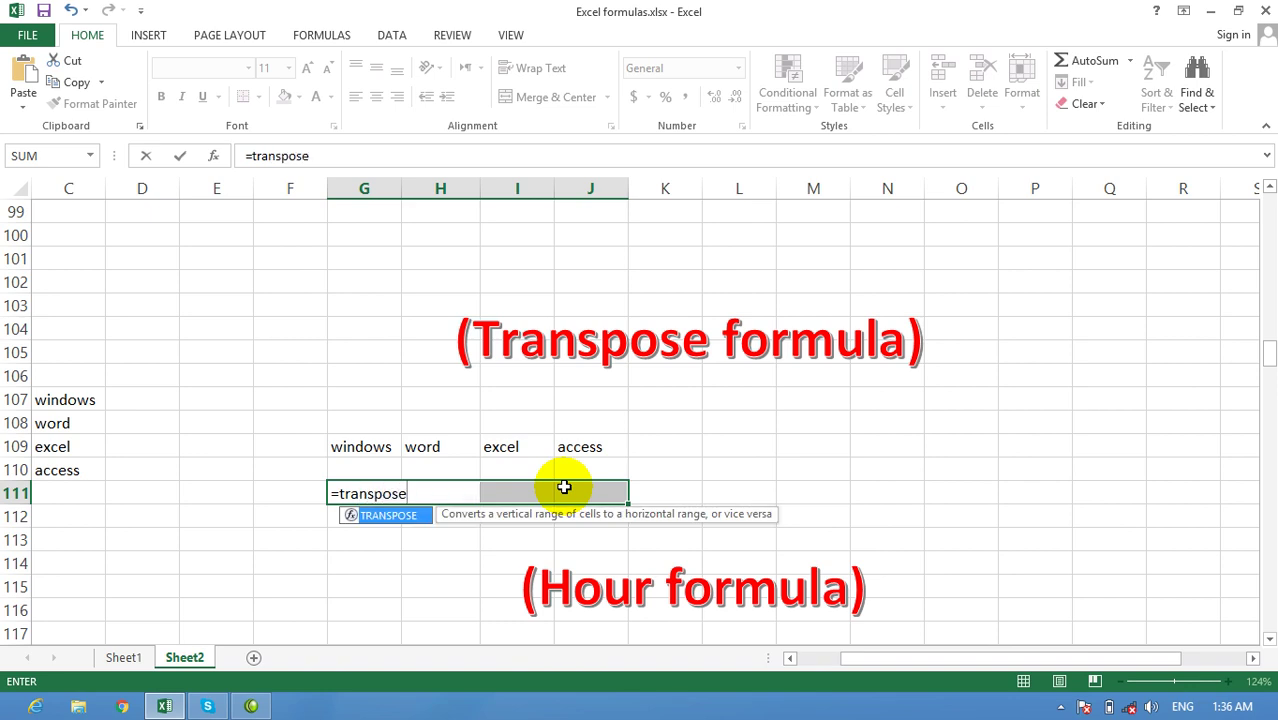
# - Complete the G111:J111 formula as =transpose(C107:C110) and enter it as an array formula
pyautogui.write('(')
pyautogui.press('Up')
pyautogui.press('Up')
pyautogui.press('Up')
pyautogui.press('Left')
pyautogui.press('Left')
pyautogui.press('Up')
pyautogui.press('Left')
pyautogui.press('Left')
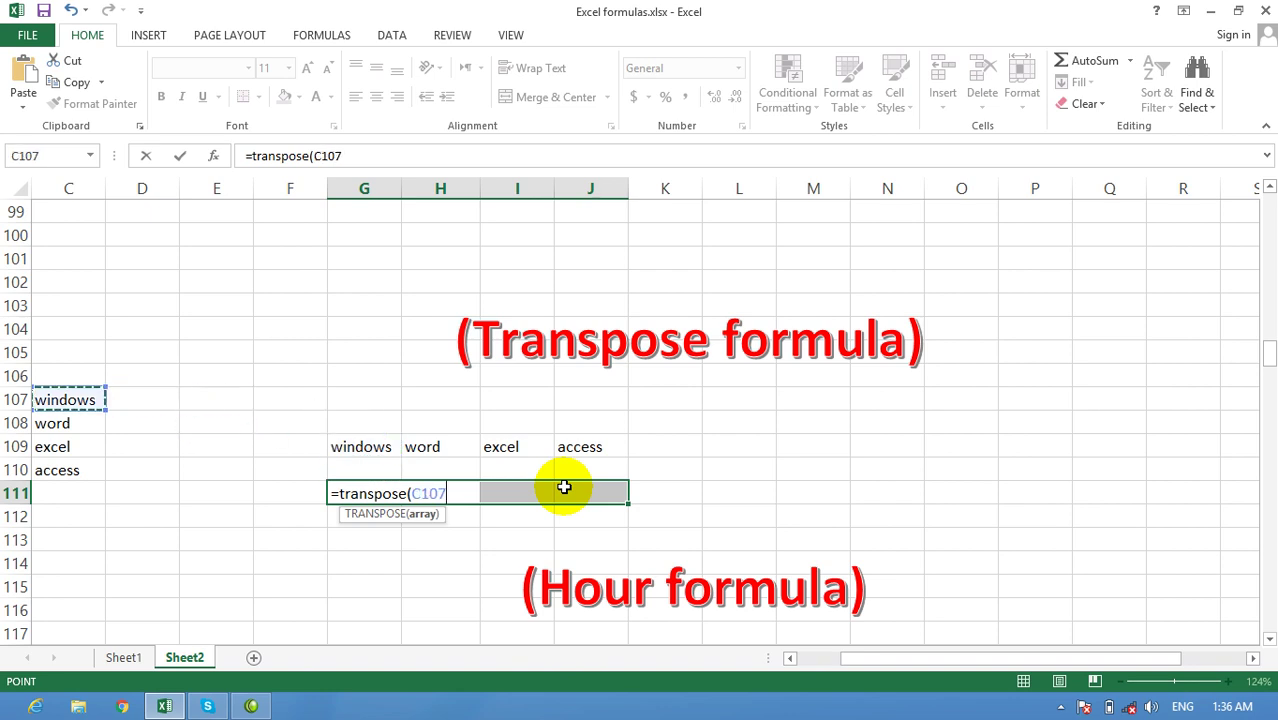
pyautogui.hotkey('shift', 'Down')
pyautogui.hotkey('shift', 'Down')
pyautogui.hotkey('shift', 'Down')
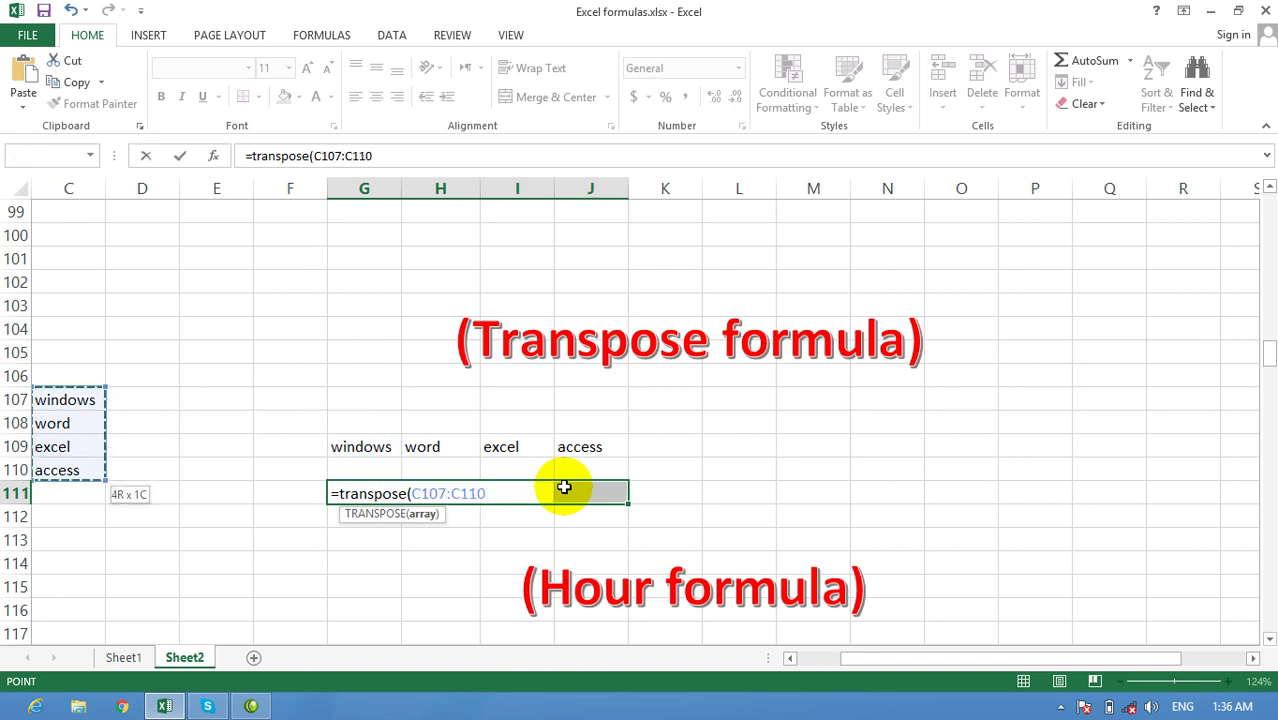
pyautogui.write(')')
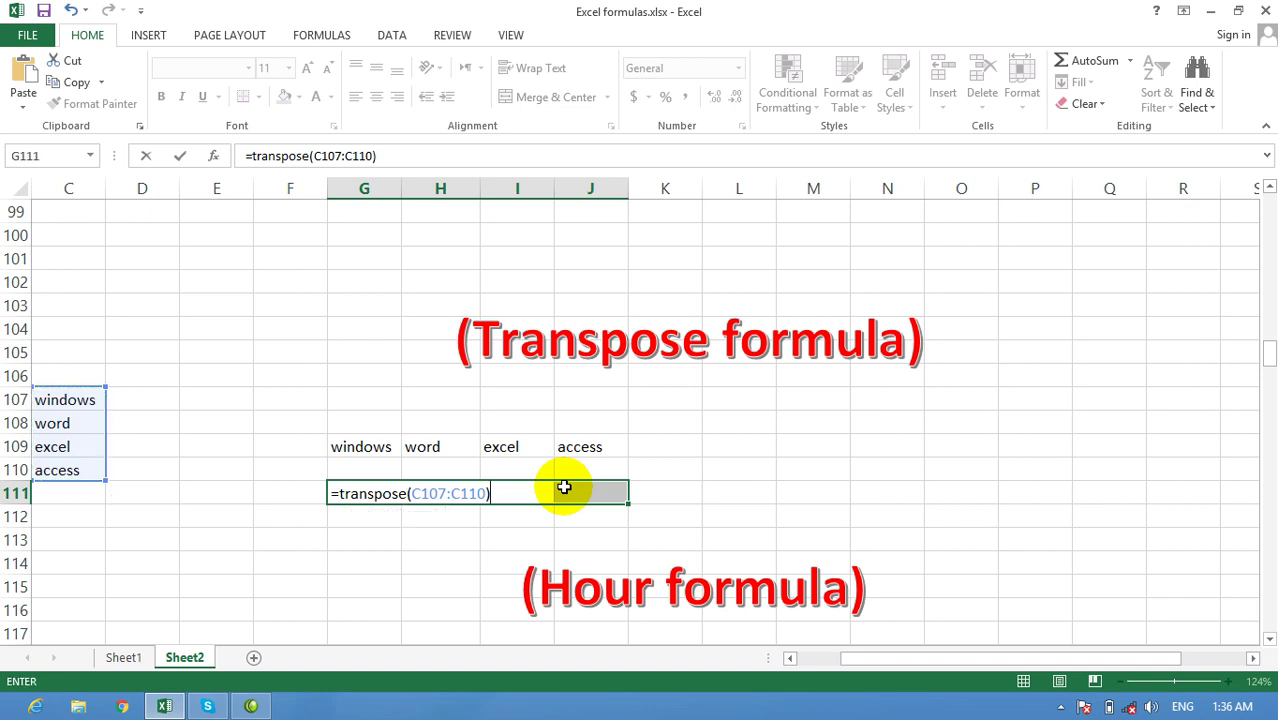
pyautogui.hotkey('ctrl', 'shift', 'Return')
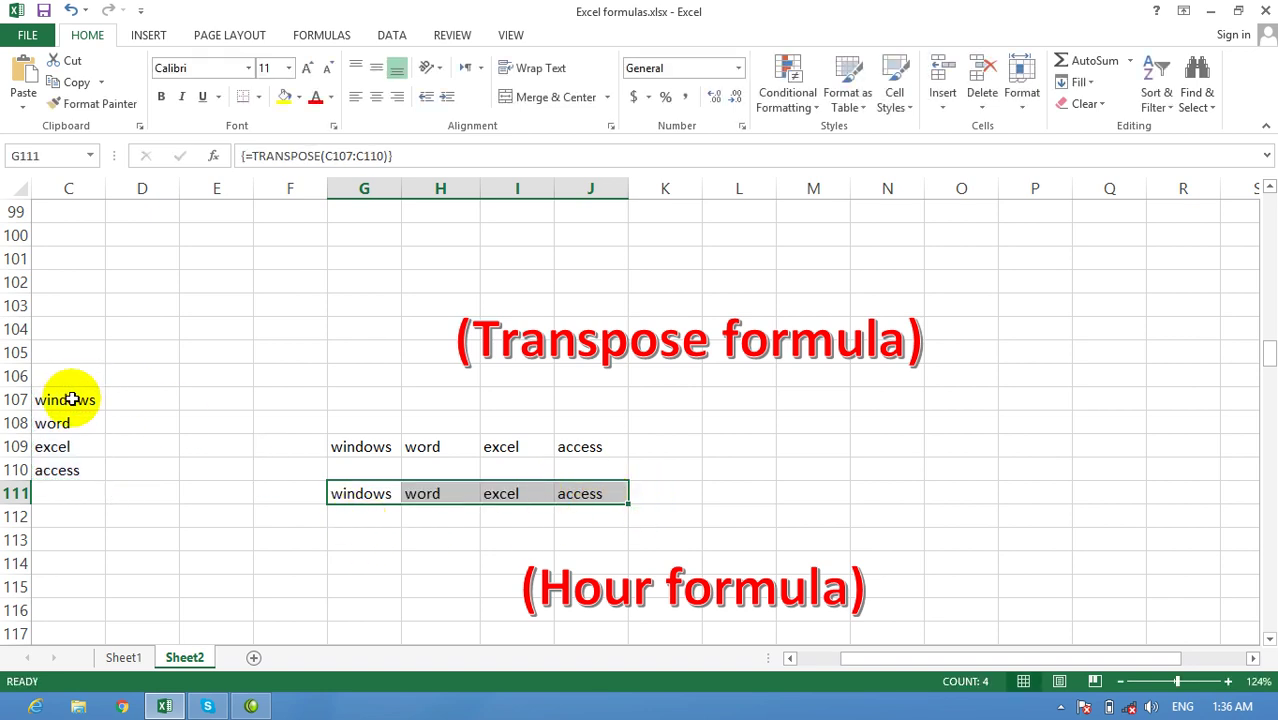
pyautogui.moveTo(398, 488); pyautogui.dragTo(556, 491)
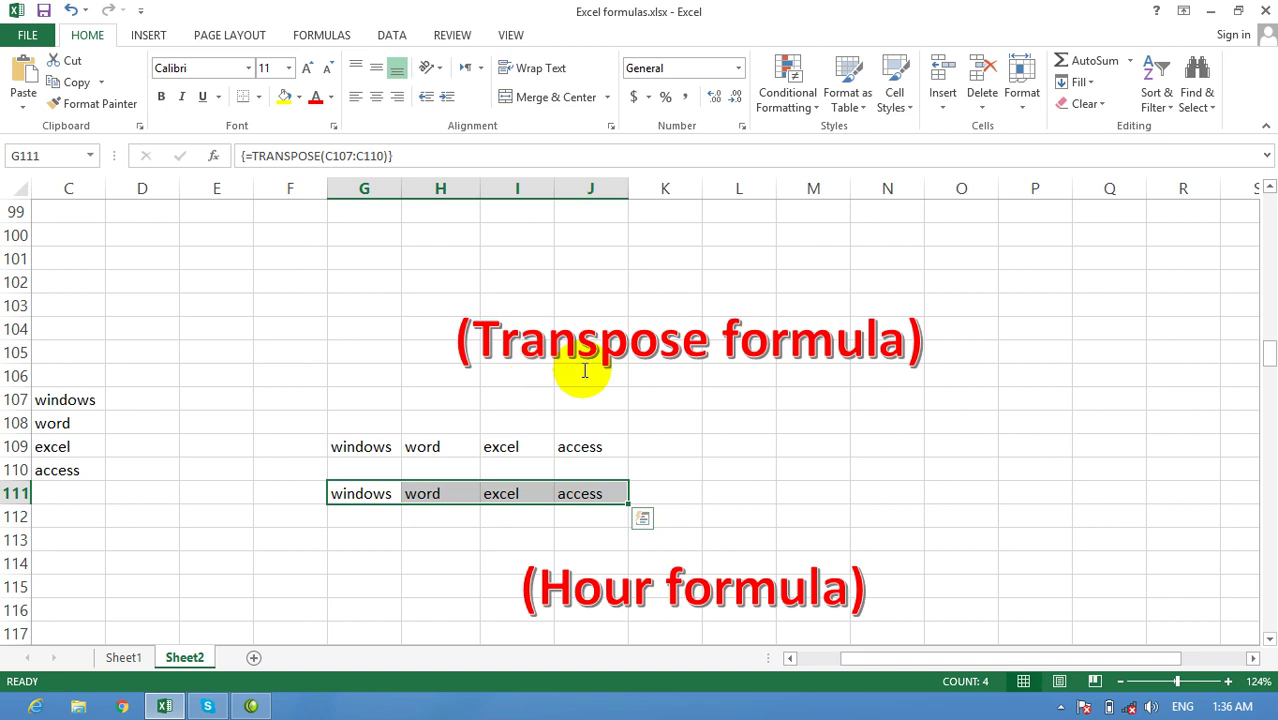
# - Enter =hour(now()) in cell F118 under the Hour formula heading
pyautogui.moveTo(1267, 356)
pyautogui.mouseDown()
pyautogui.moveTo(1270, 392)
pyautogui.moveTo(1265, 380)
pyautogui.mouseUp()
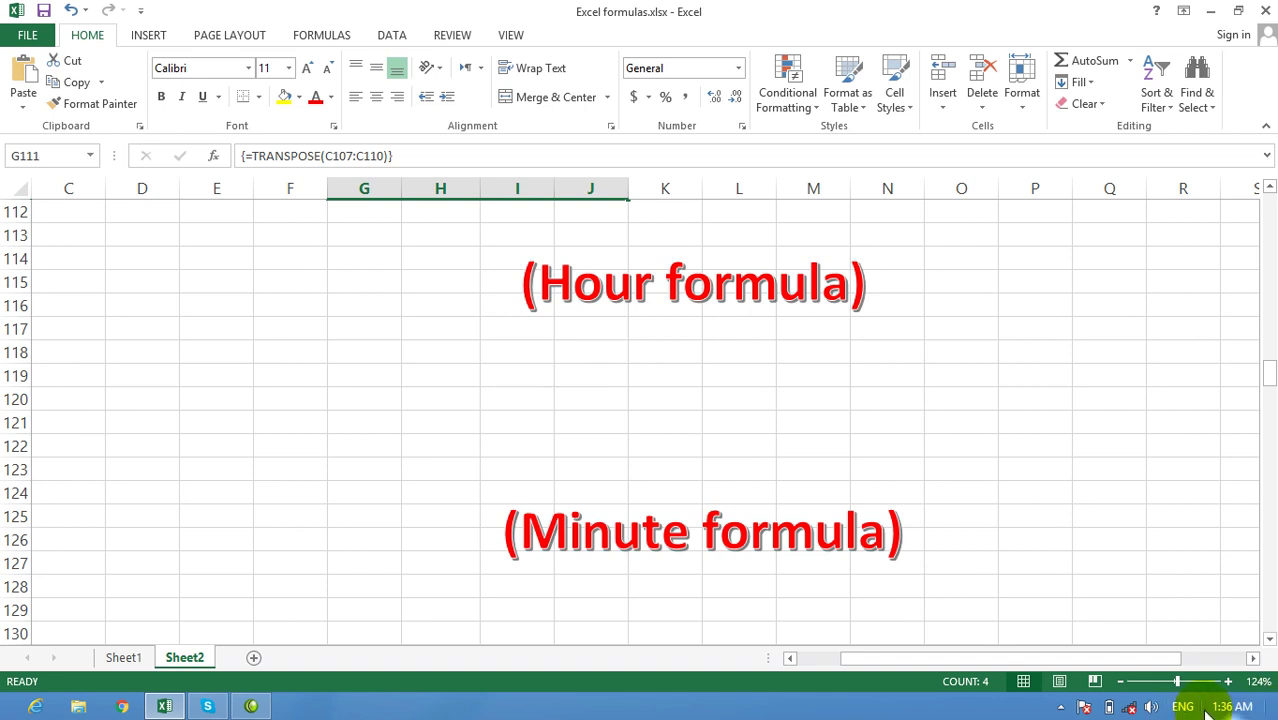
pyautogui.moveTo(1220, 710)
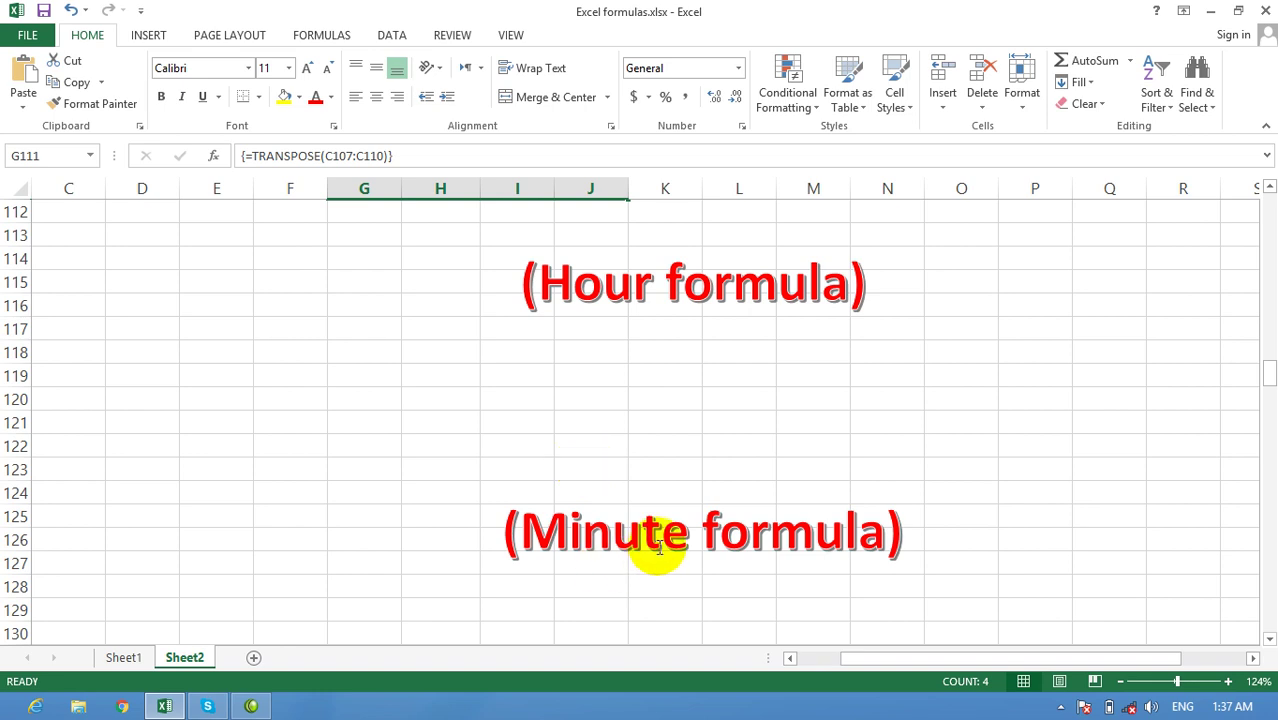
pyautogui.click(287, 357)
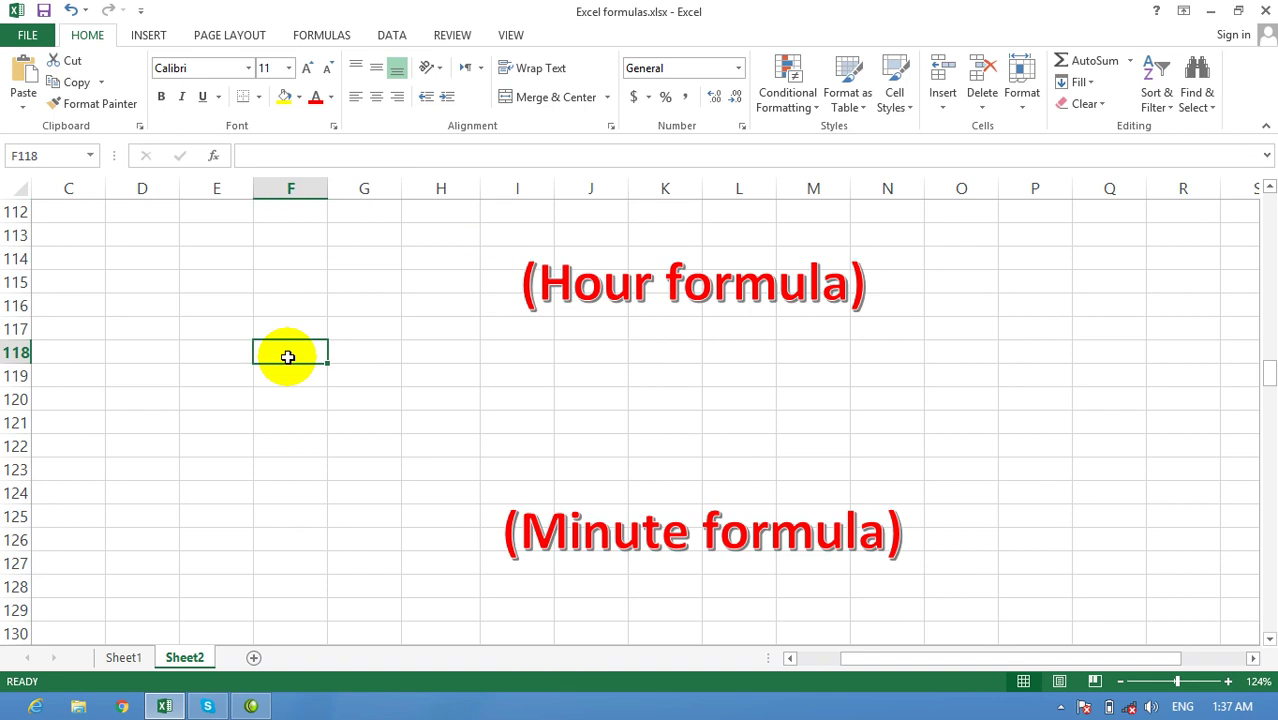
pyautogui.write('=hour')
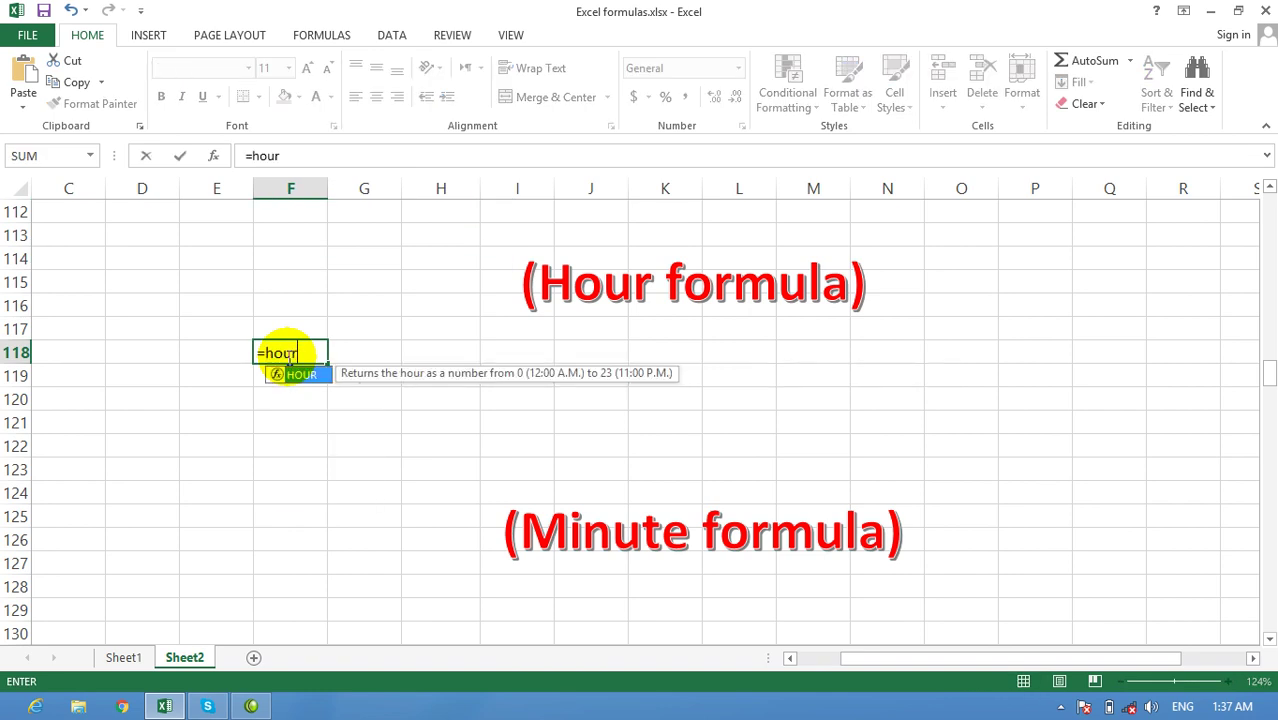
pyautogui.write('(')
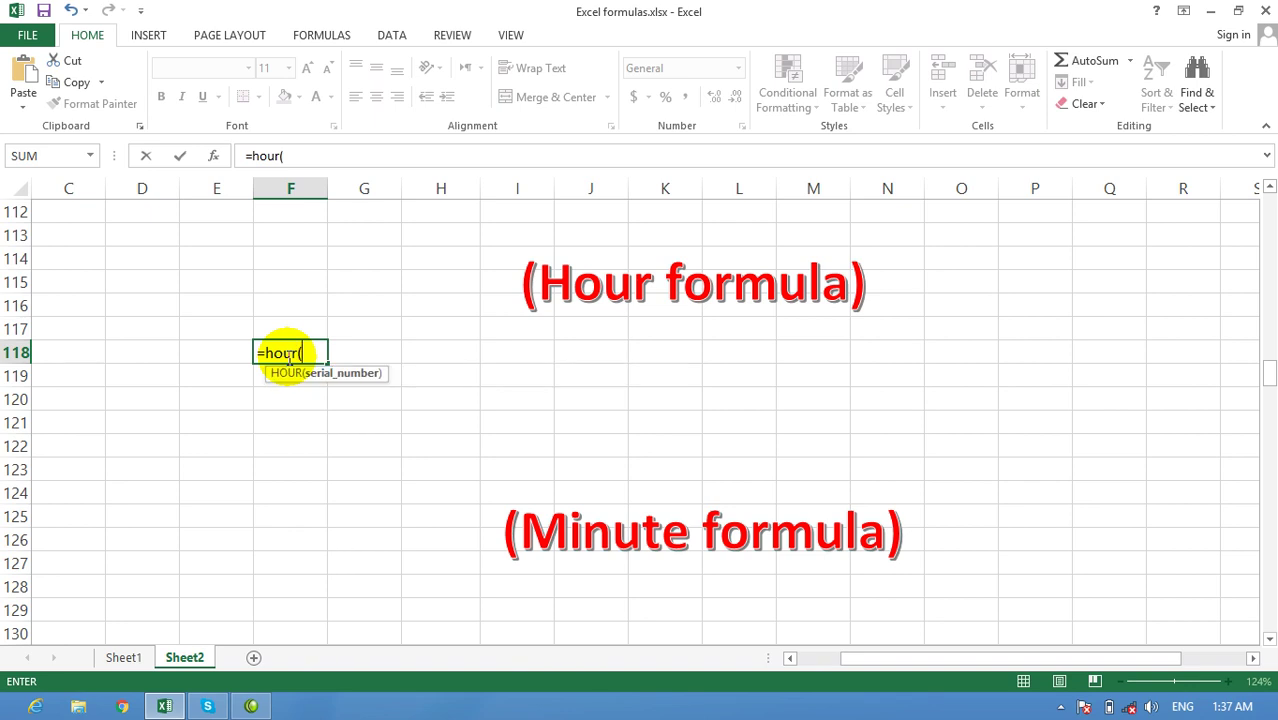
pyautogui.write('now')
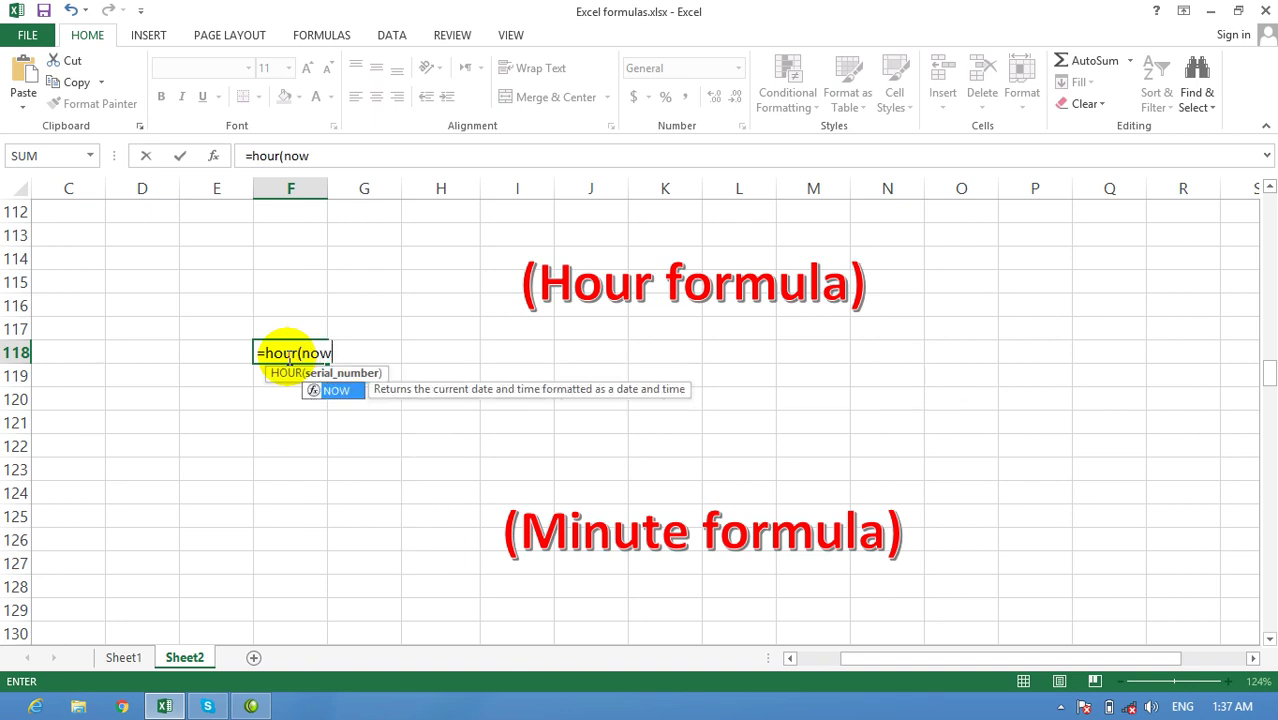
pyautogui.write('()')
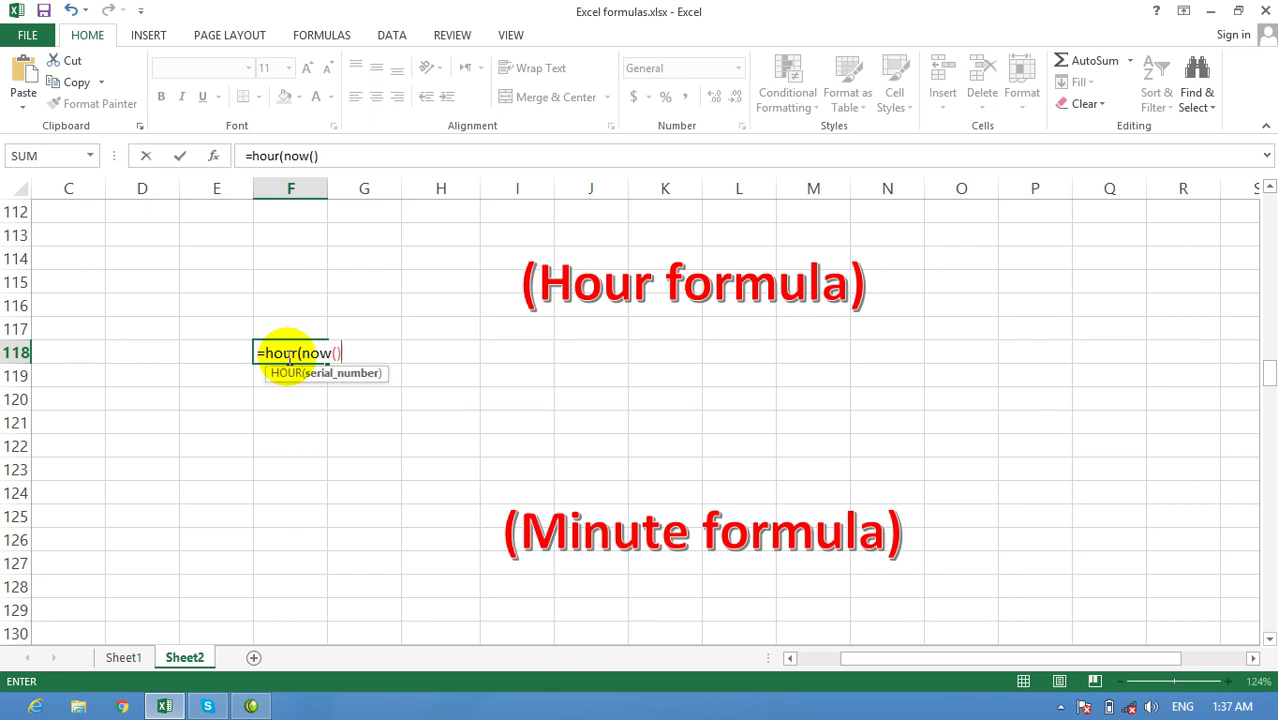
pyautogui.write(')')
pyautogui.press('Return')
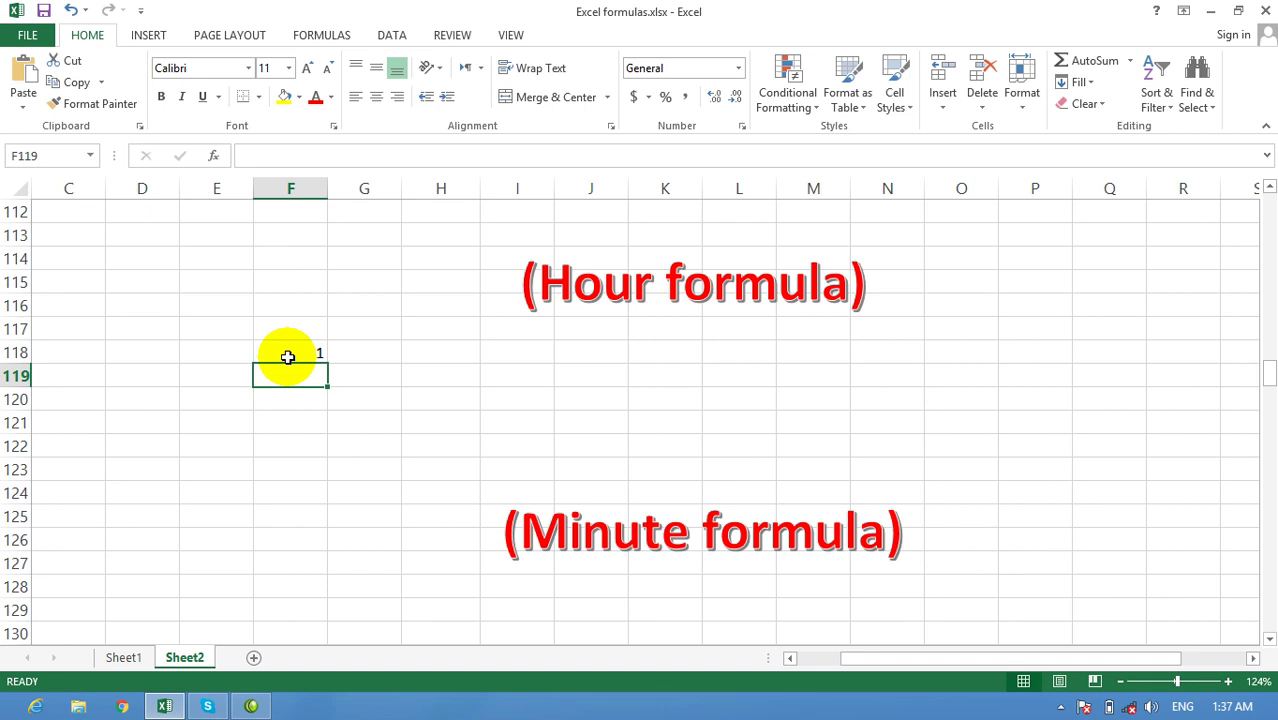
pyautogui.click(300, 353)
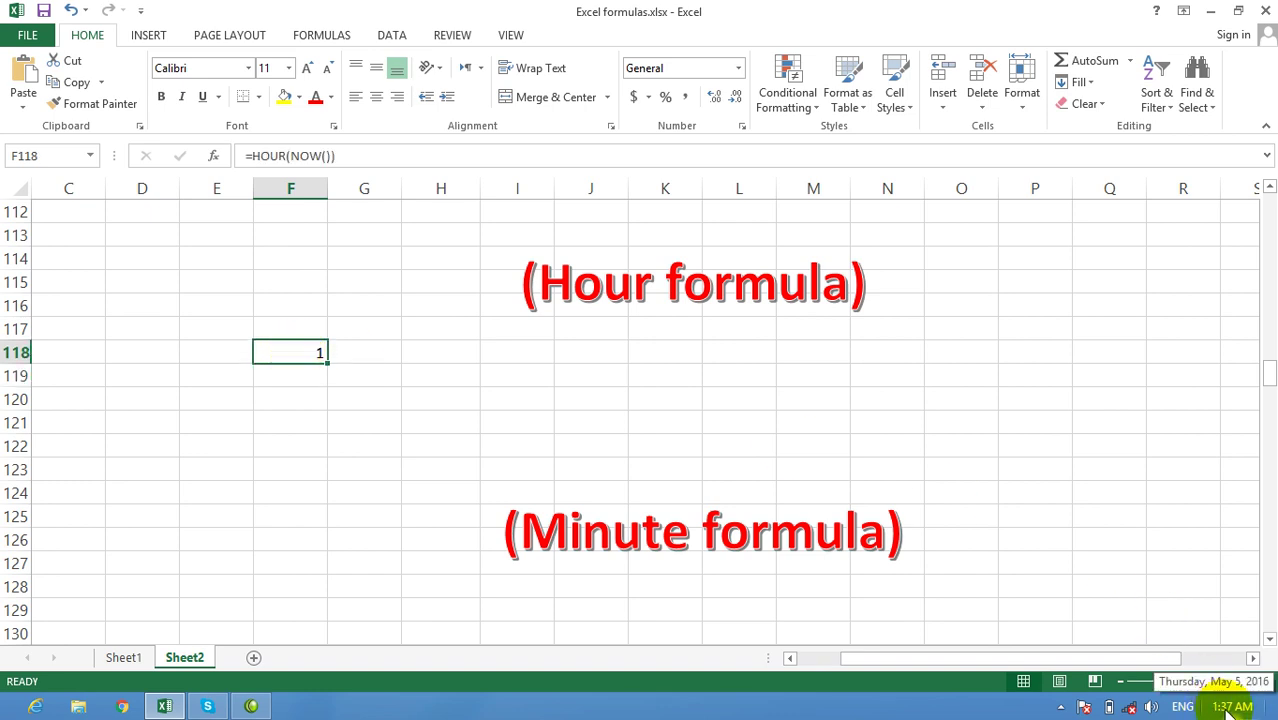
# - Enter =hour(now()) in cell H119 as a second example of the Hour formula
pyautogui.click(323, 384)
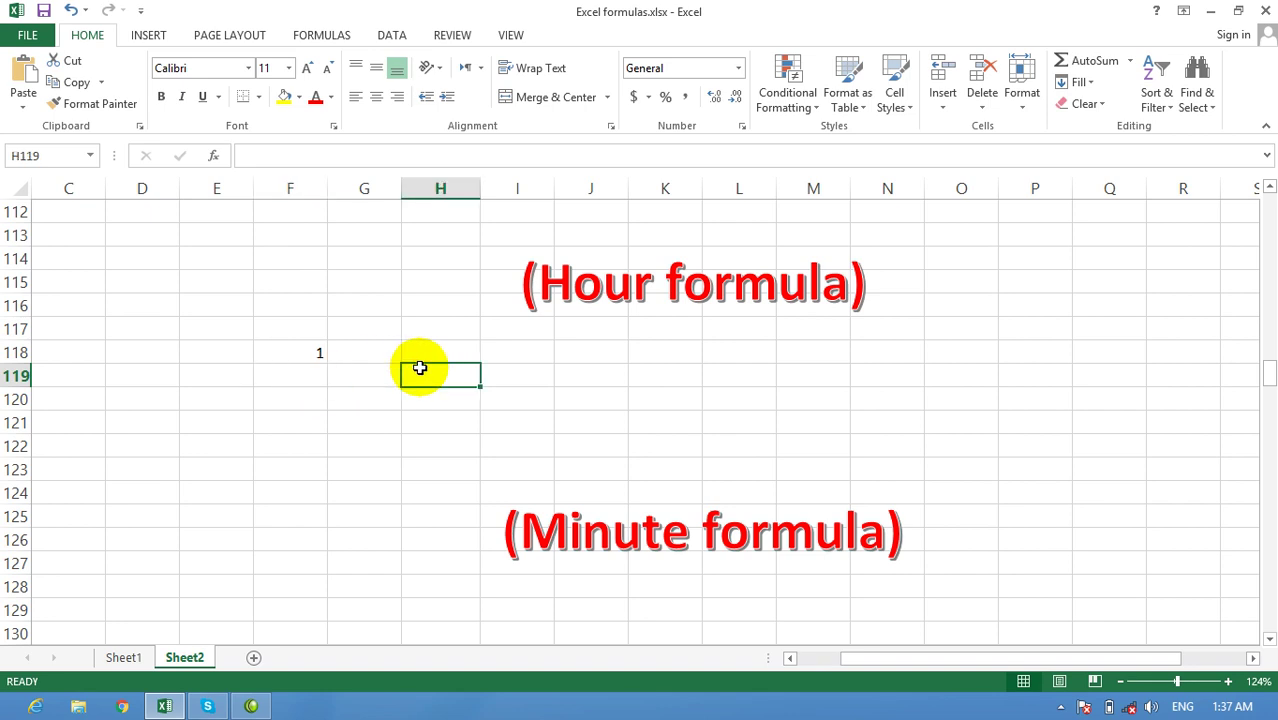
pyautogui.write('=')
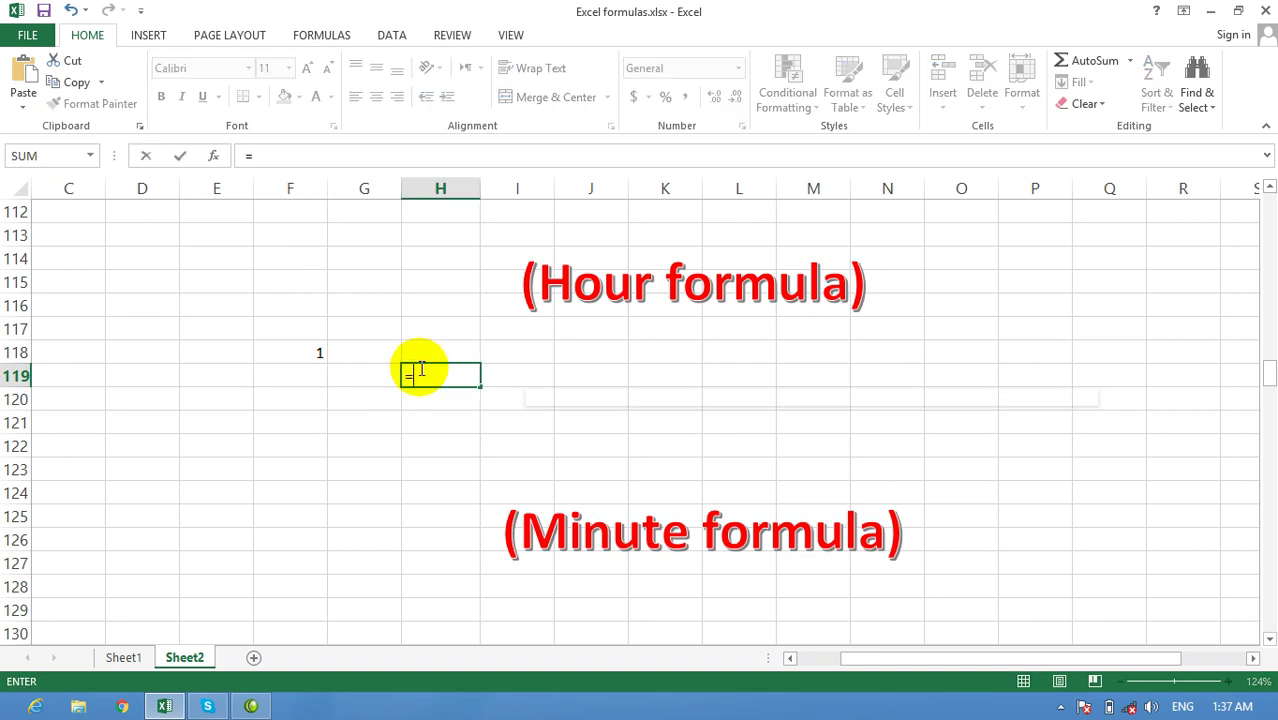
pyautogui.write('hour')
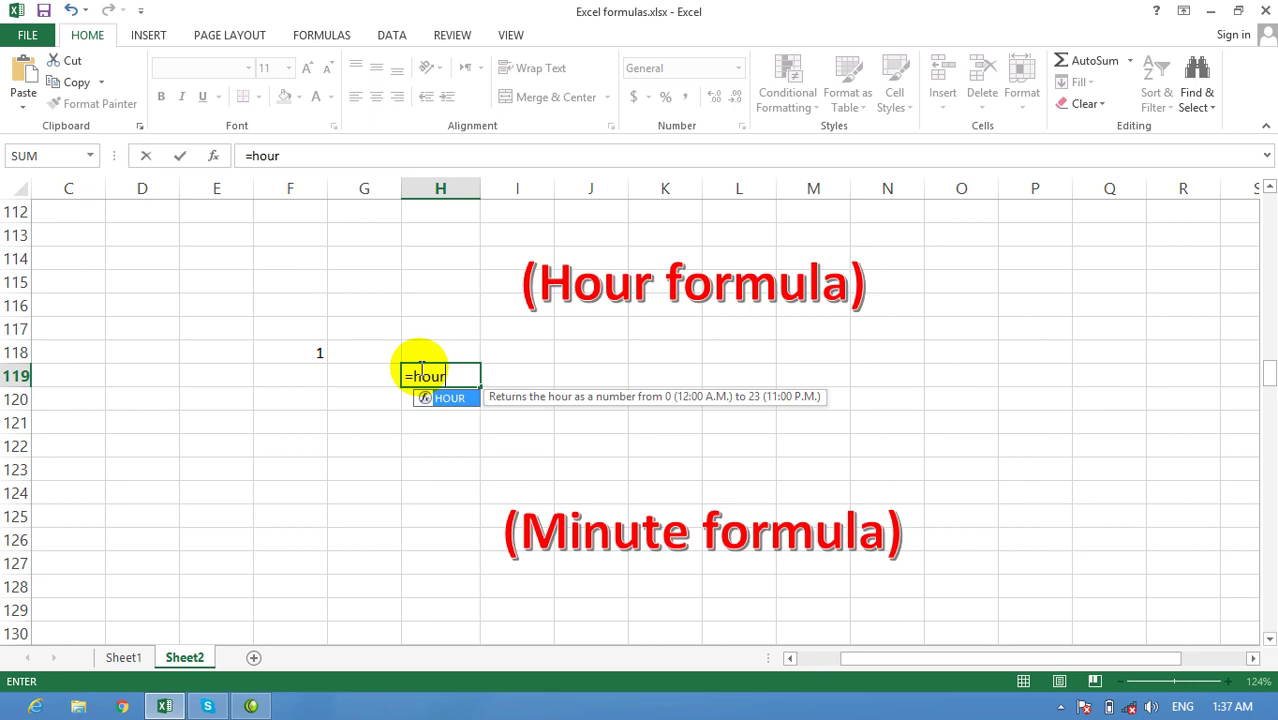
pyautogui.write('(now')
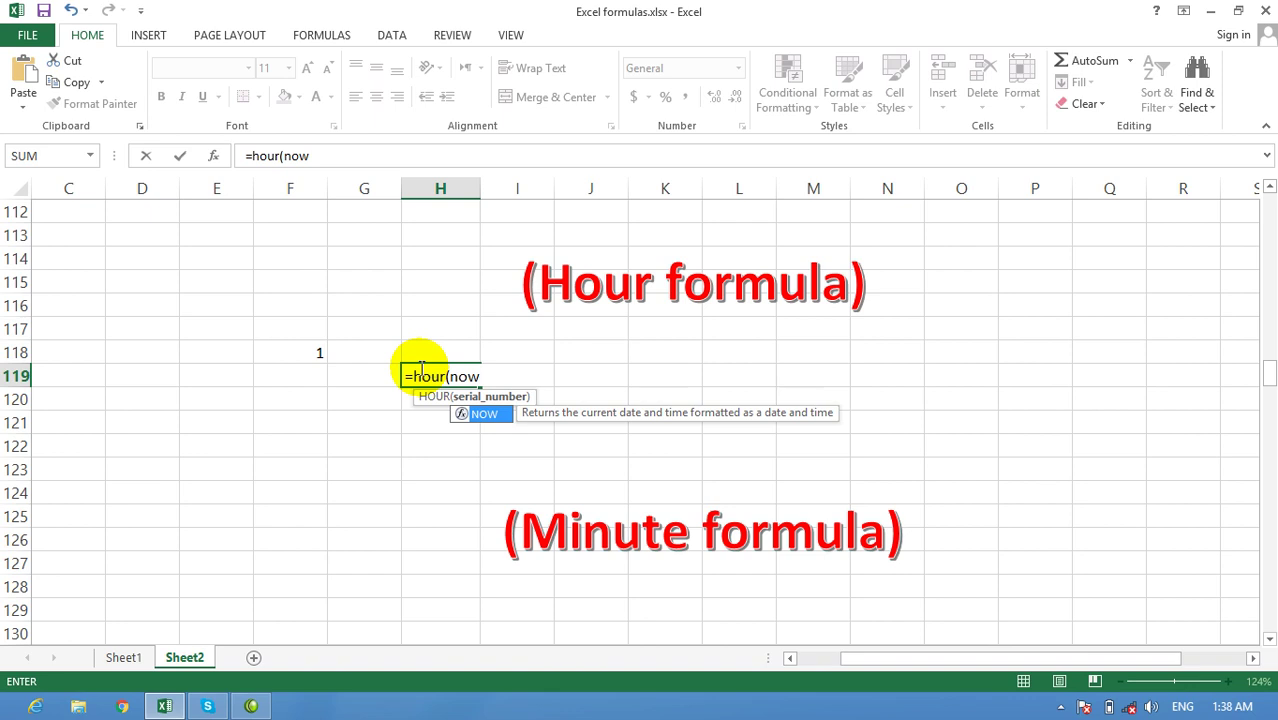
pyautogui.write('()')
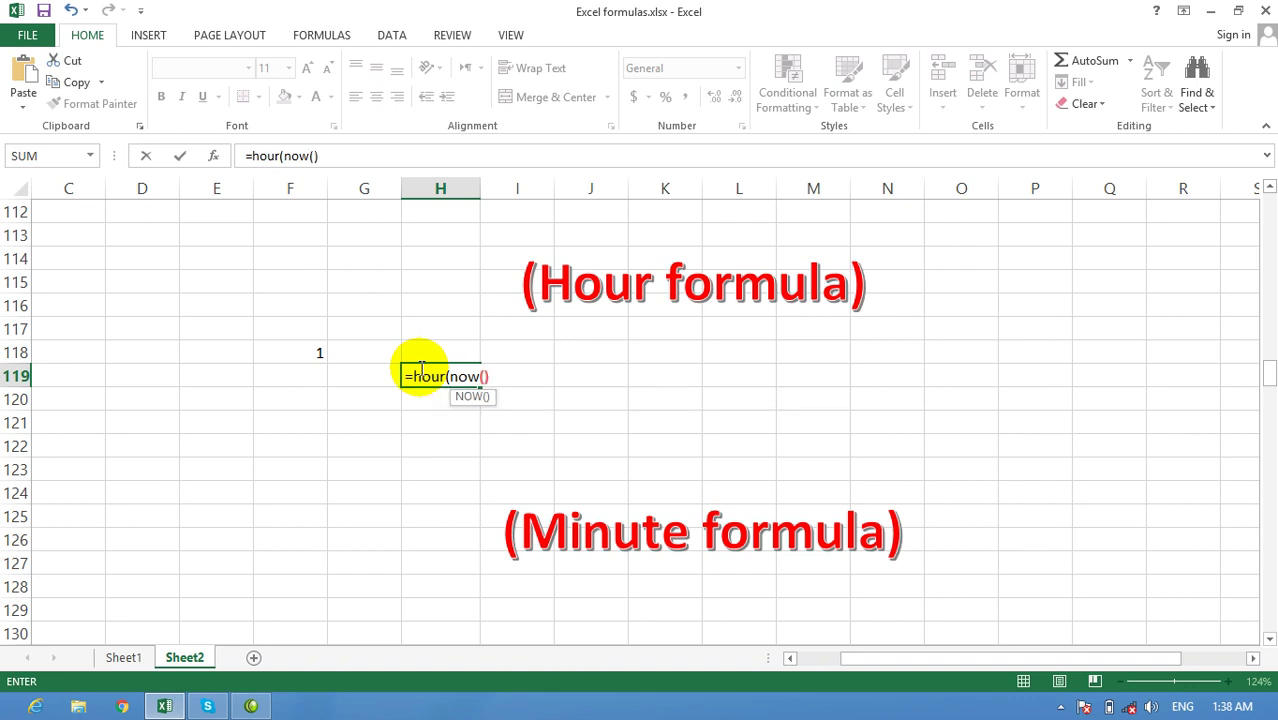
pyautogui.write(')')
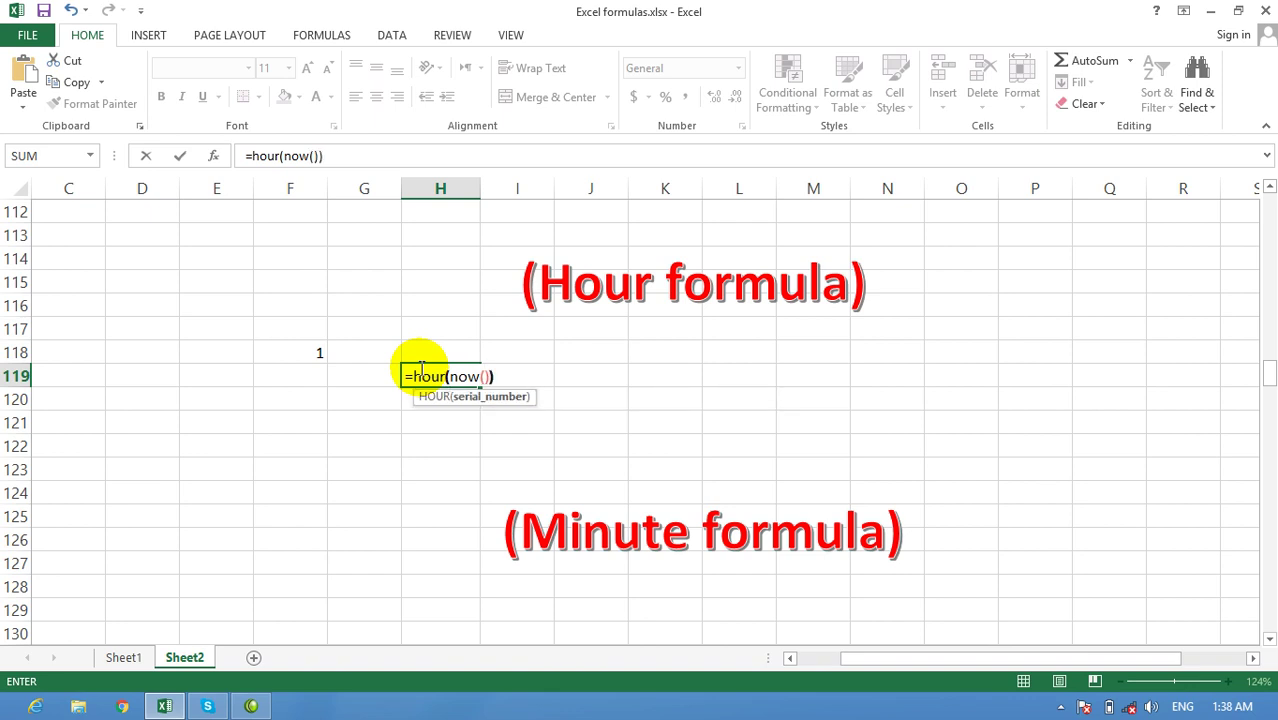
pyautogui.press('Return')
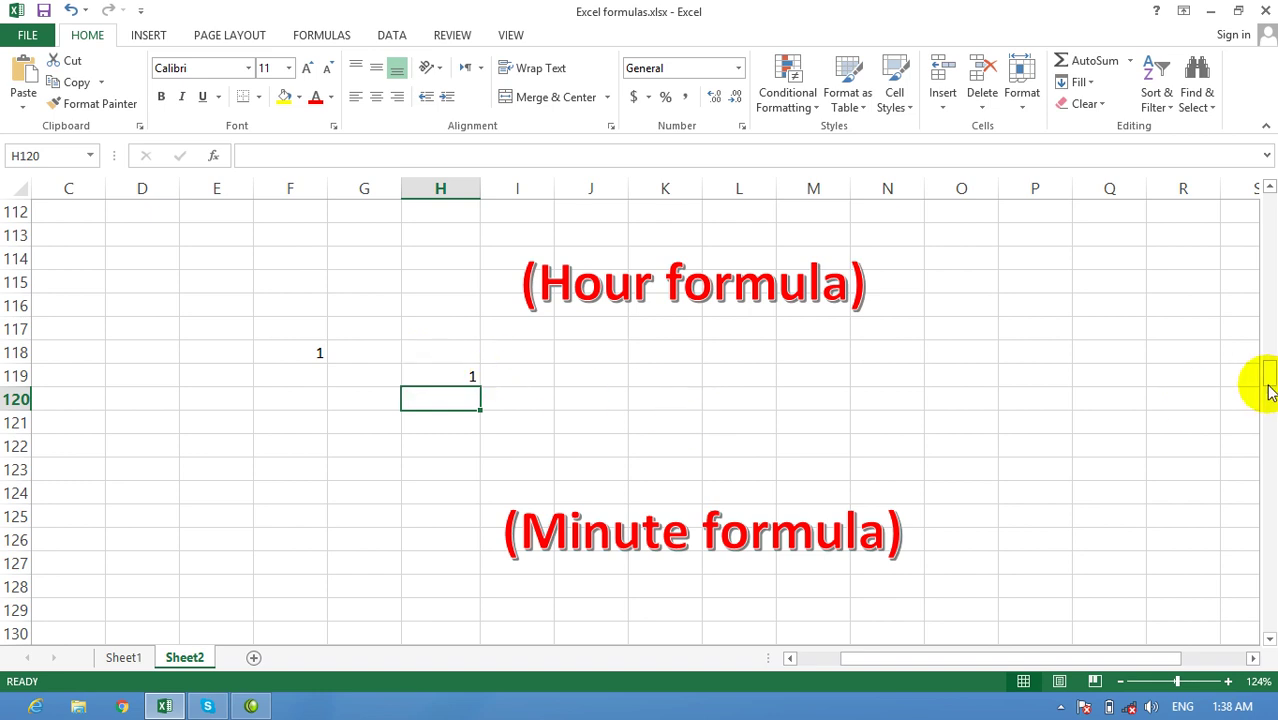
# - Enter =minute(now()) in cell G129 under the Minute formula heading
pyautogui.moveTo(1266, 383); pyautogui.dragTo(1268, 397)
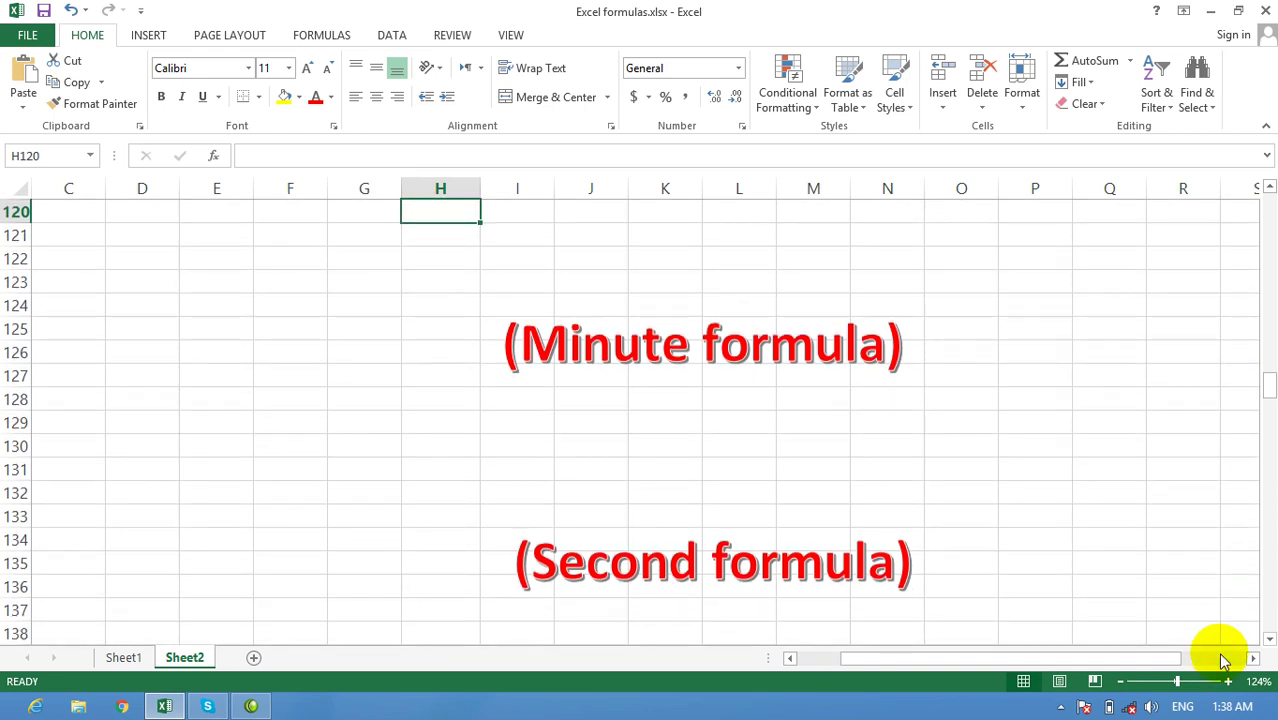
pyautogui.moveTo(1225, 713)
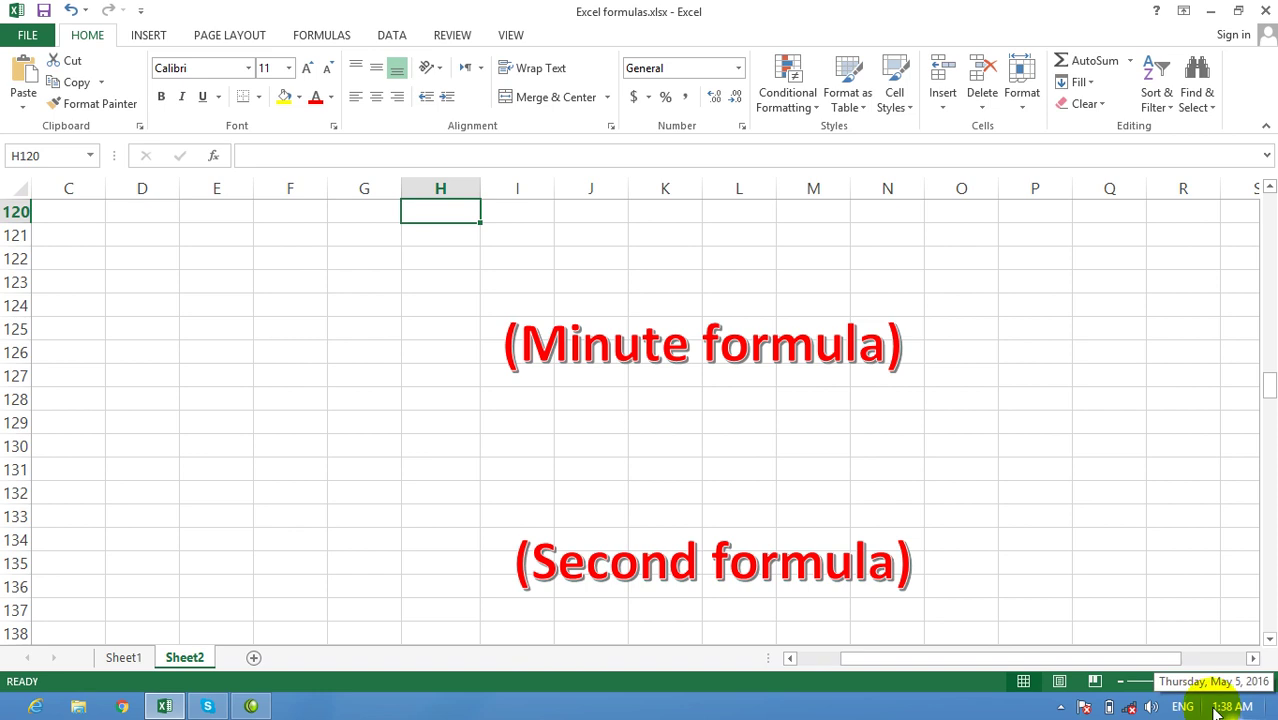
pyautogui.click(366, 416)
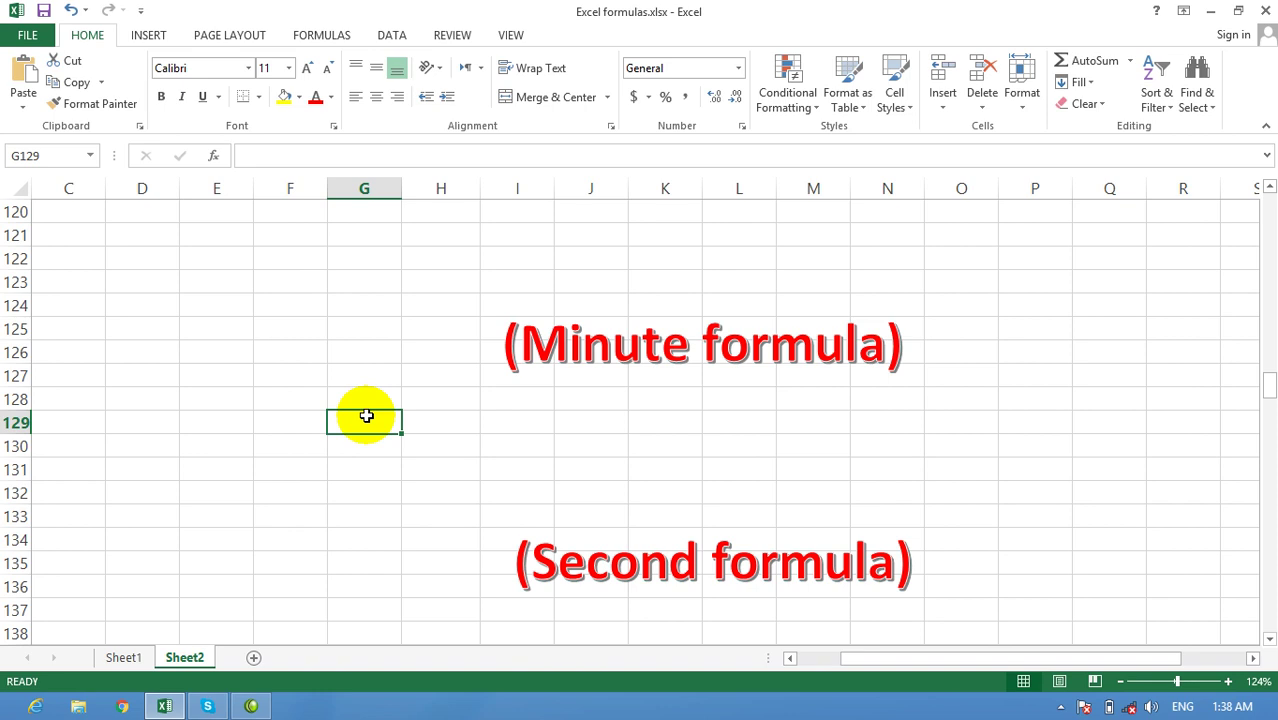
pyautogui.write('=min')
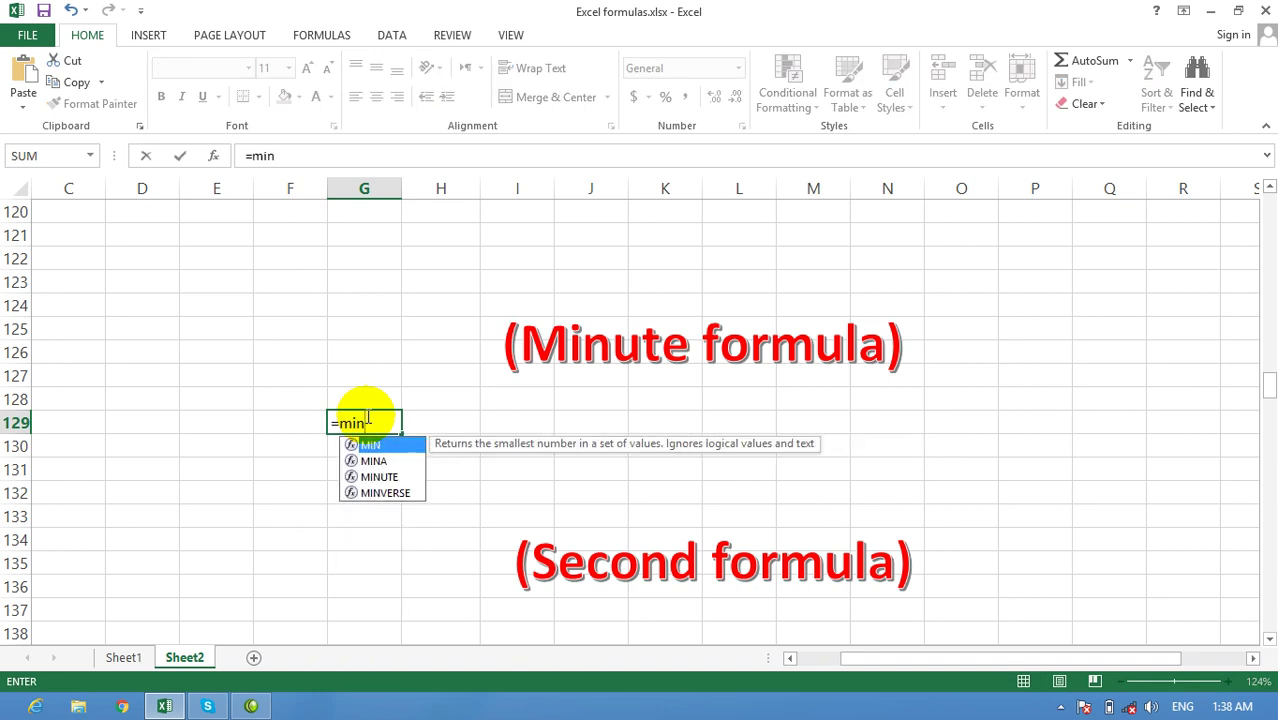
pyautogui.write('ute(')
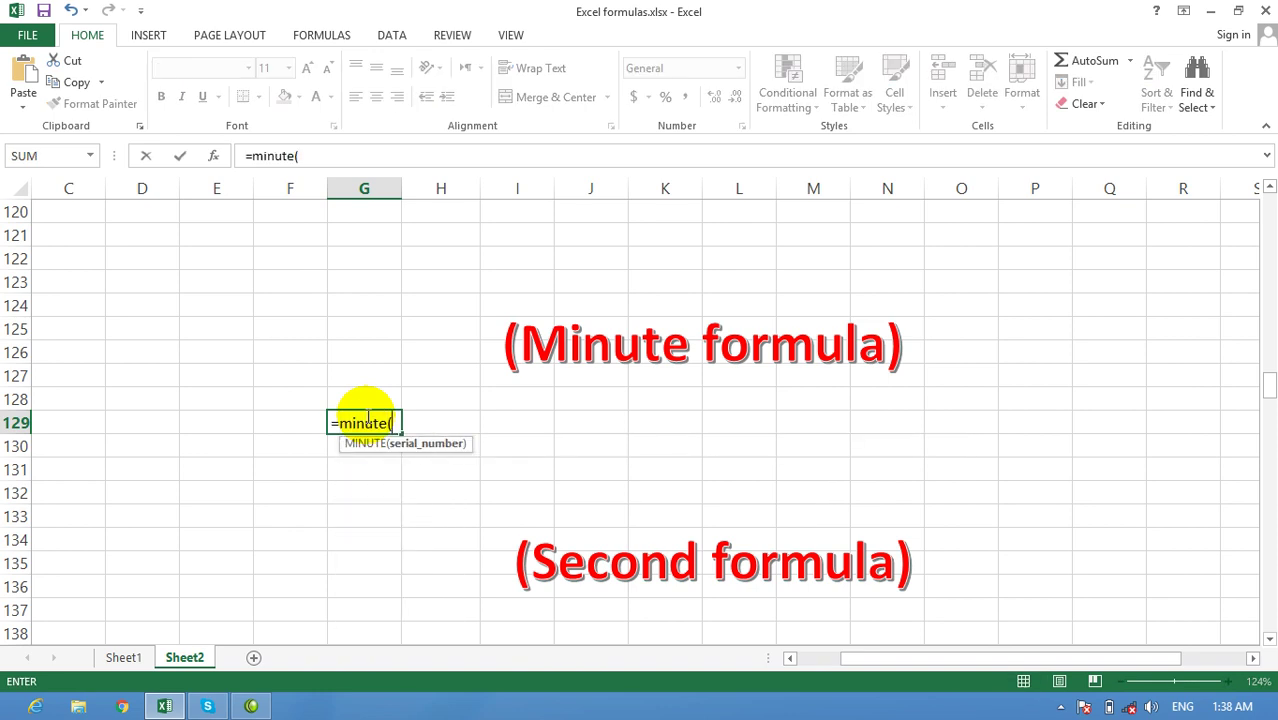
pyautogui.write('now')
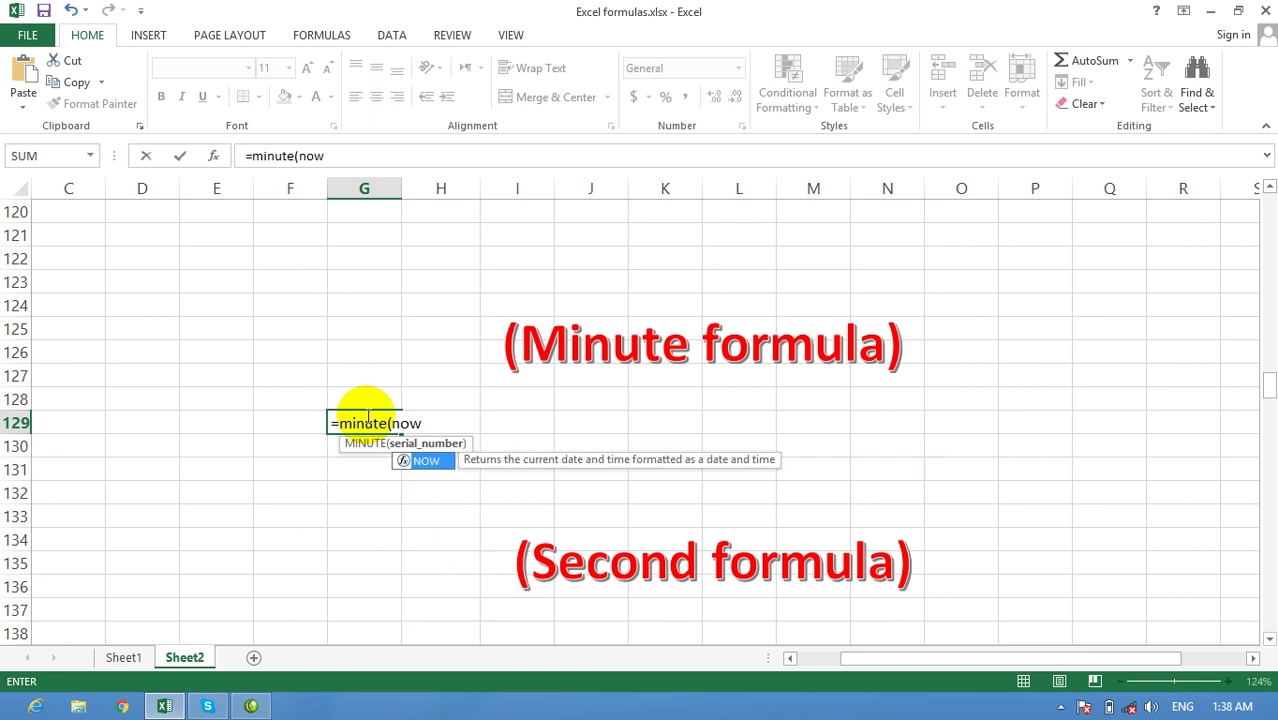
pyautogui.write('()')
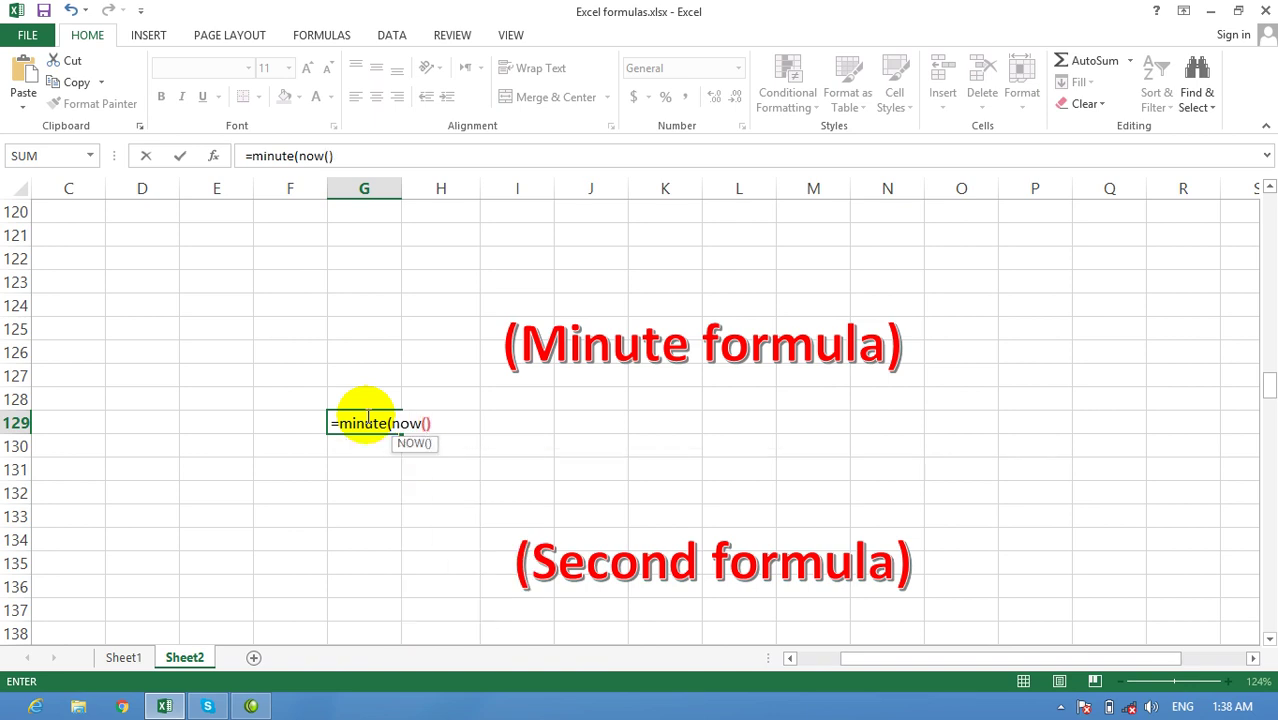
pyautogui.write(')')
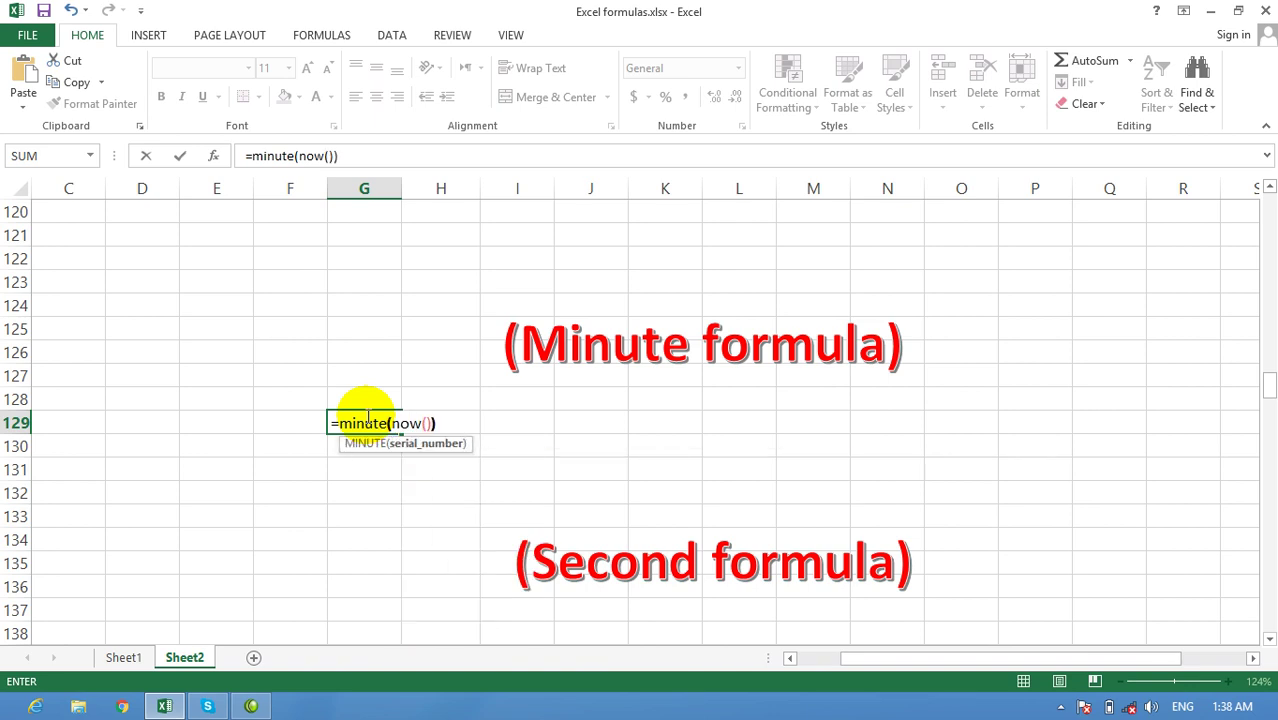
pyautogui.press('Return')
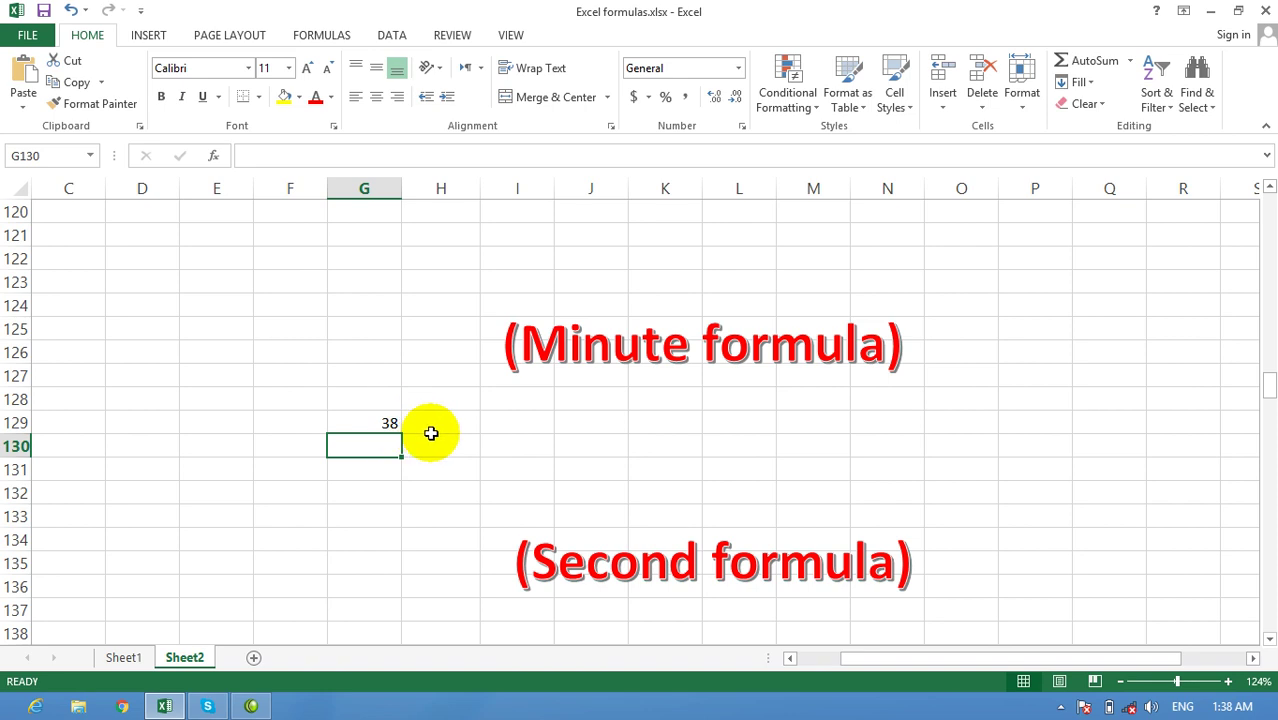
# - Enter =minute(now()) in cell I129 as a second example of the Minute formula
pyautogui.click(520, 428)
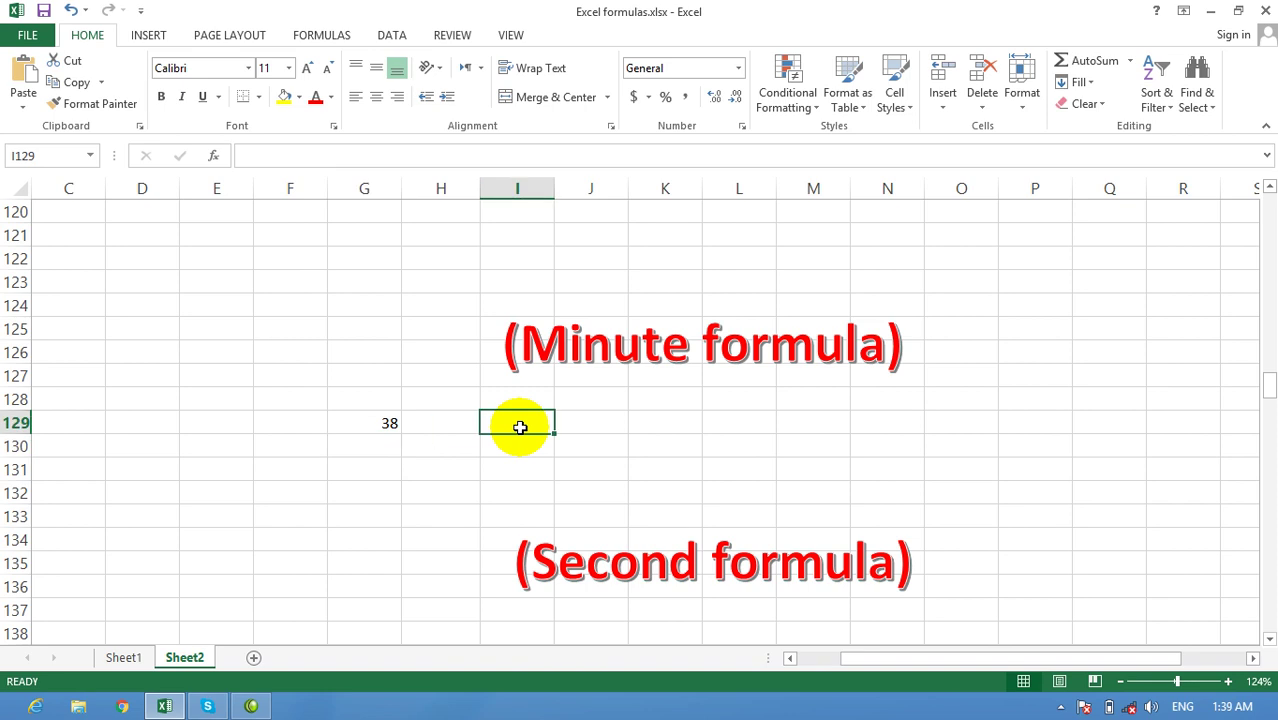
pyautogui.write('=min')
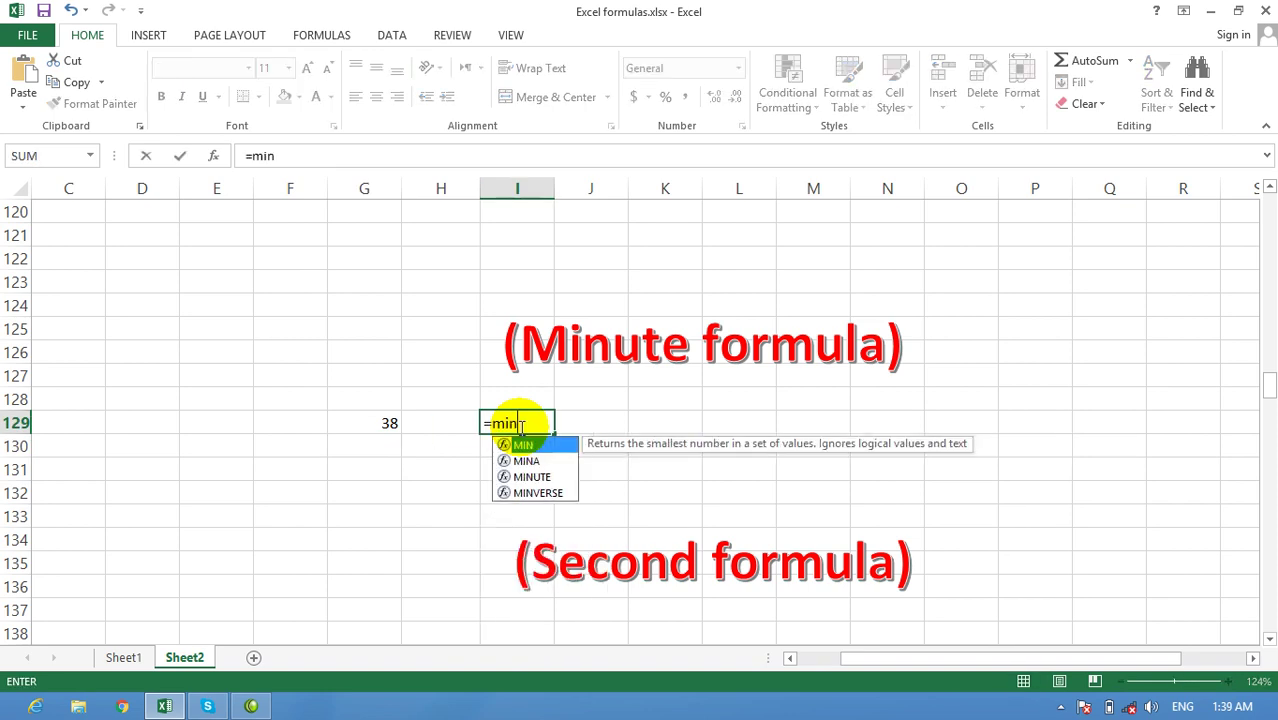
pyautogui.write('ute')
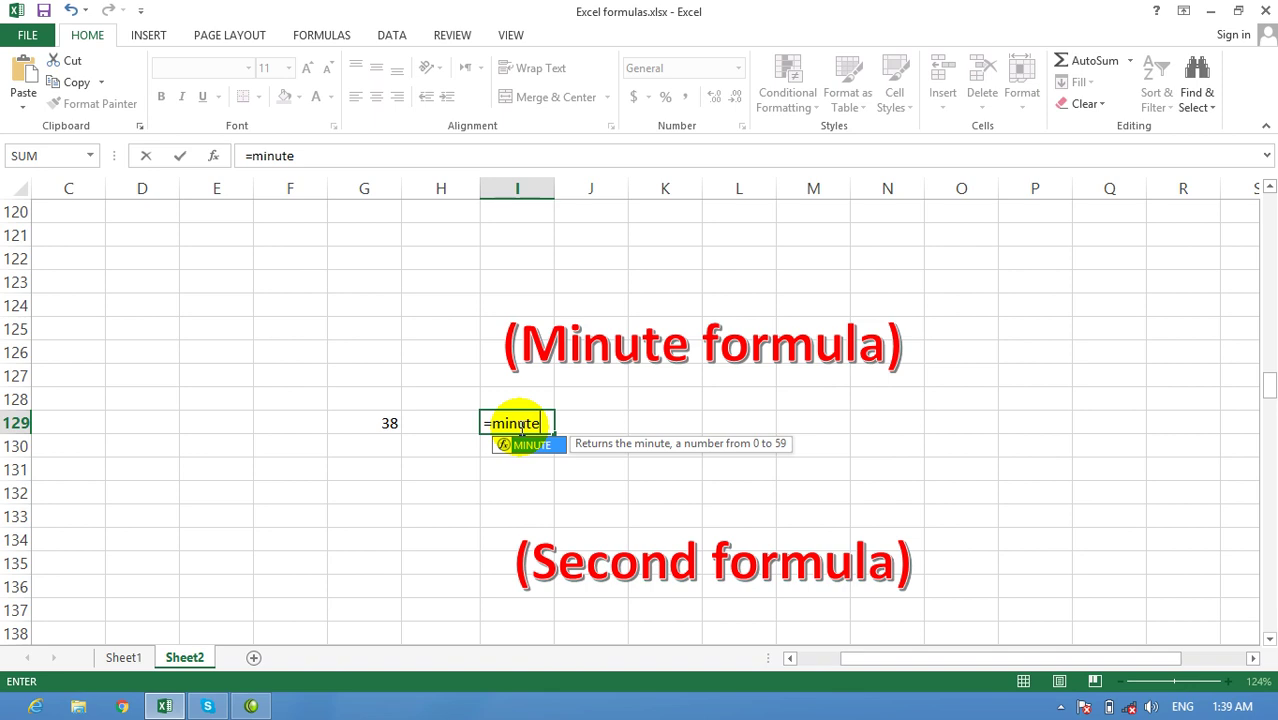
pyautogui.write('(now')
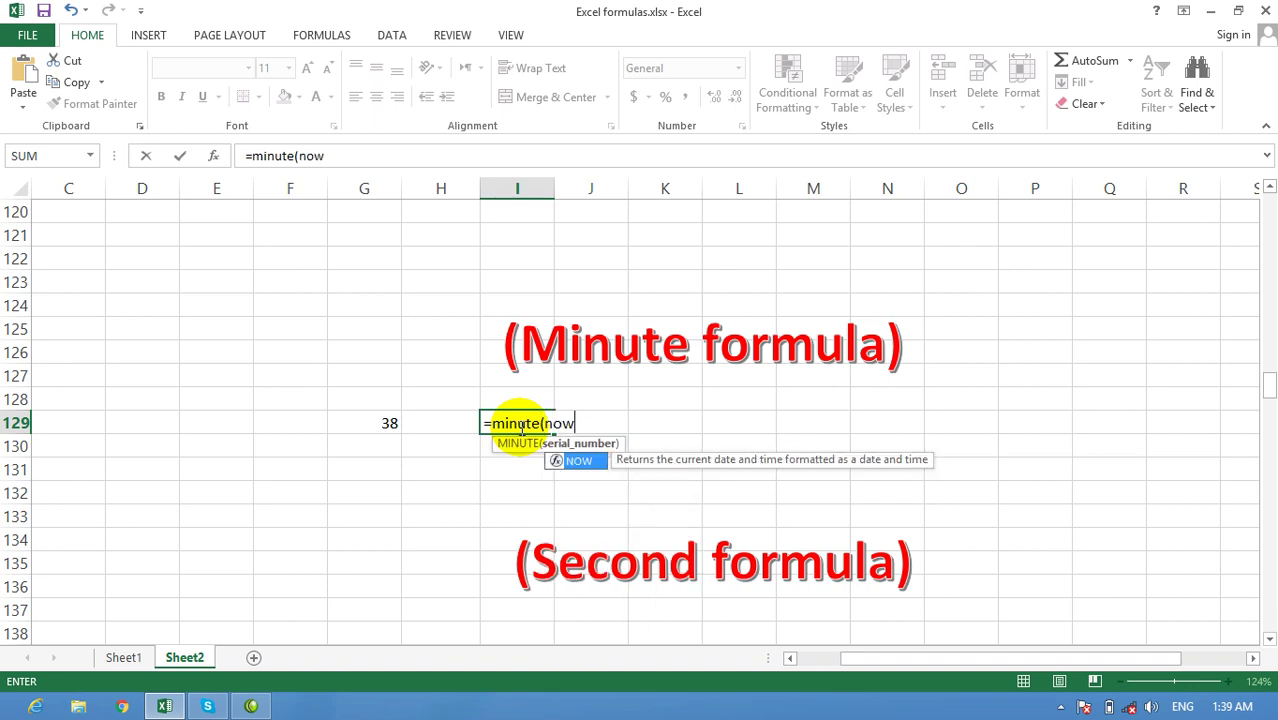
pyautogui.write('()')
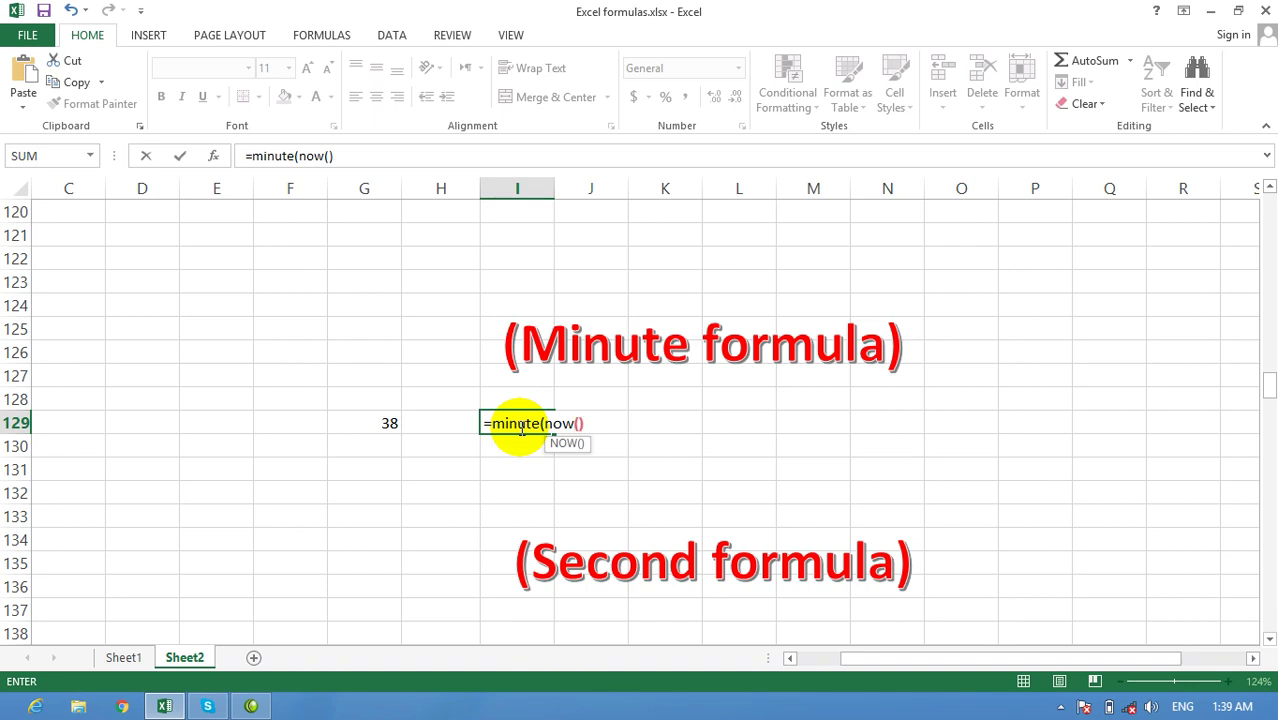
pyautogui.write(')')
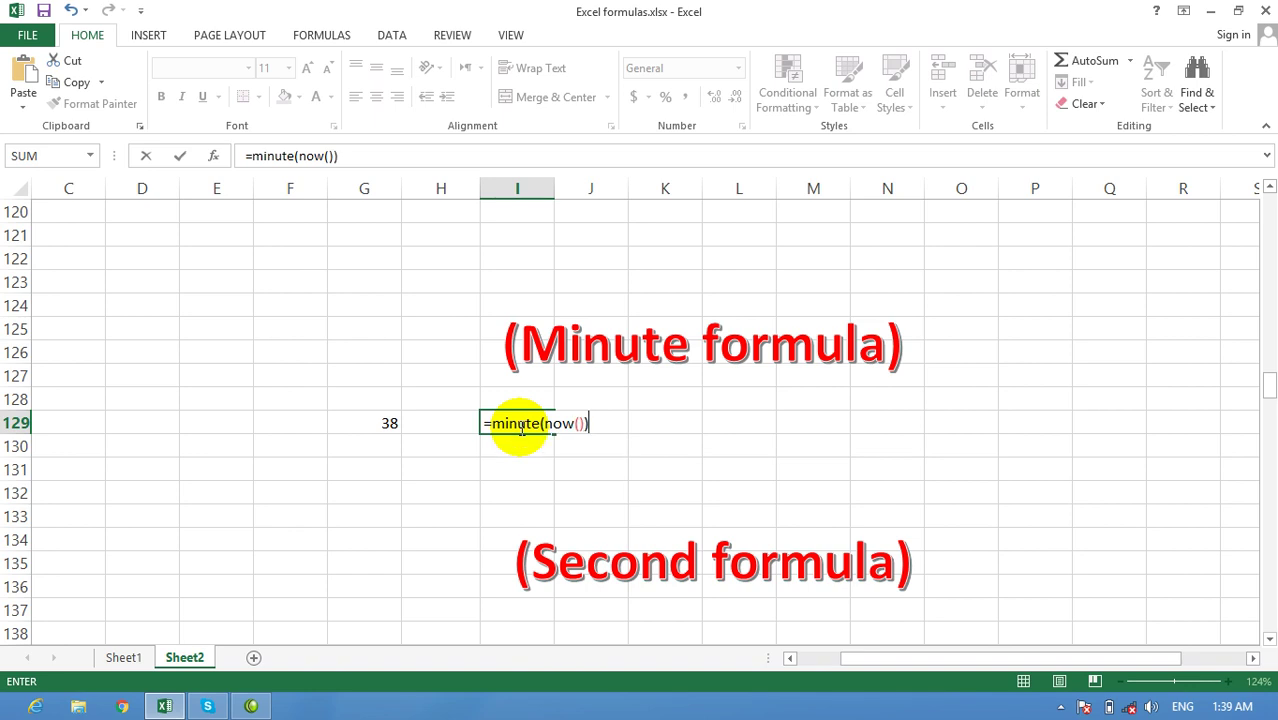
pyautogui.press('Return')
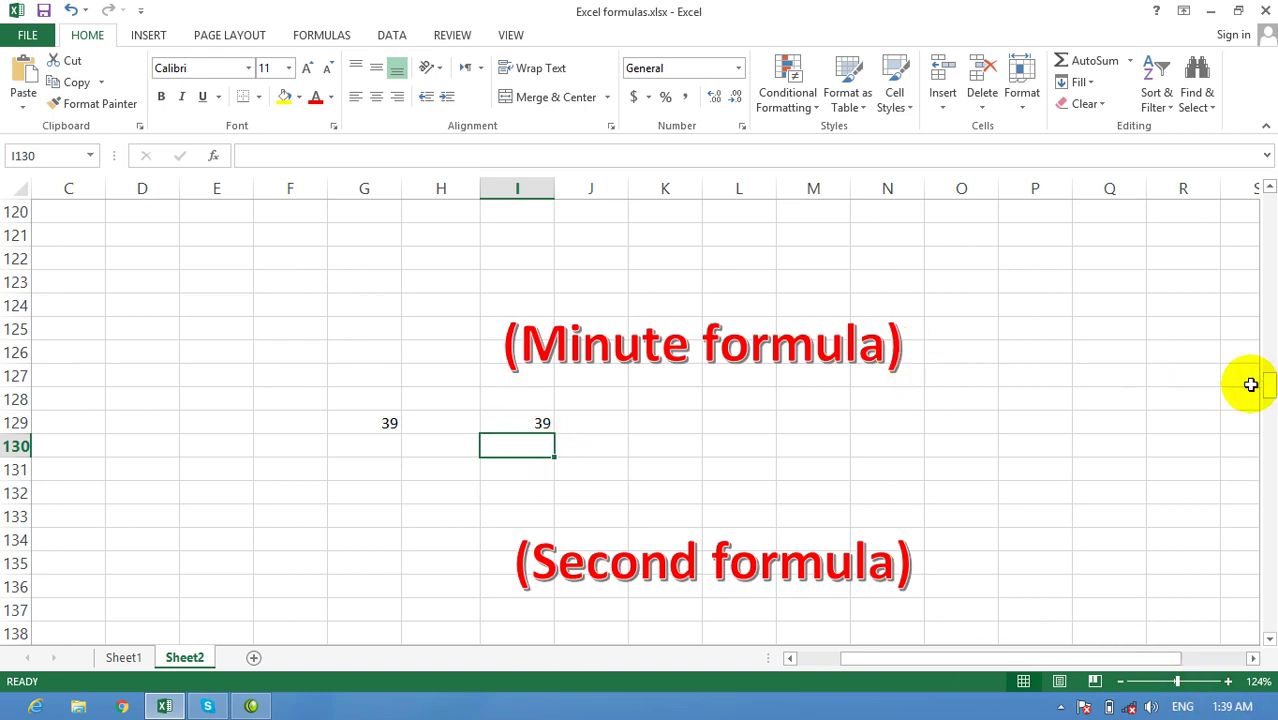
pyautogui.moveTo(1268, 385)
pyautogui.mouseDown()
pyautogui.moveTo(1268, 364)
pyautogui.moveTo(1269, 400)
pyautogui.moveTo(1265, 383)
pyautogui.mouseUp()
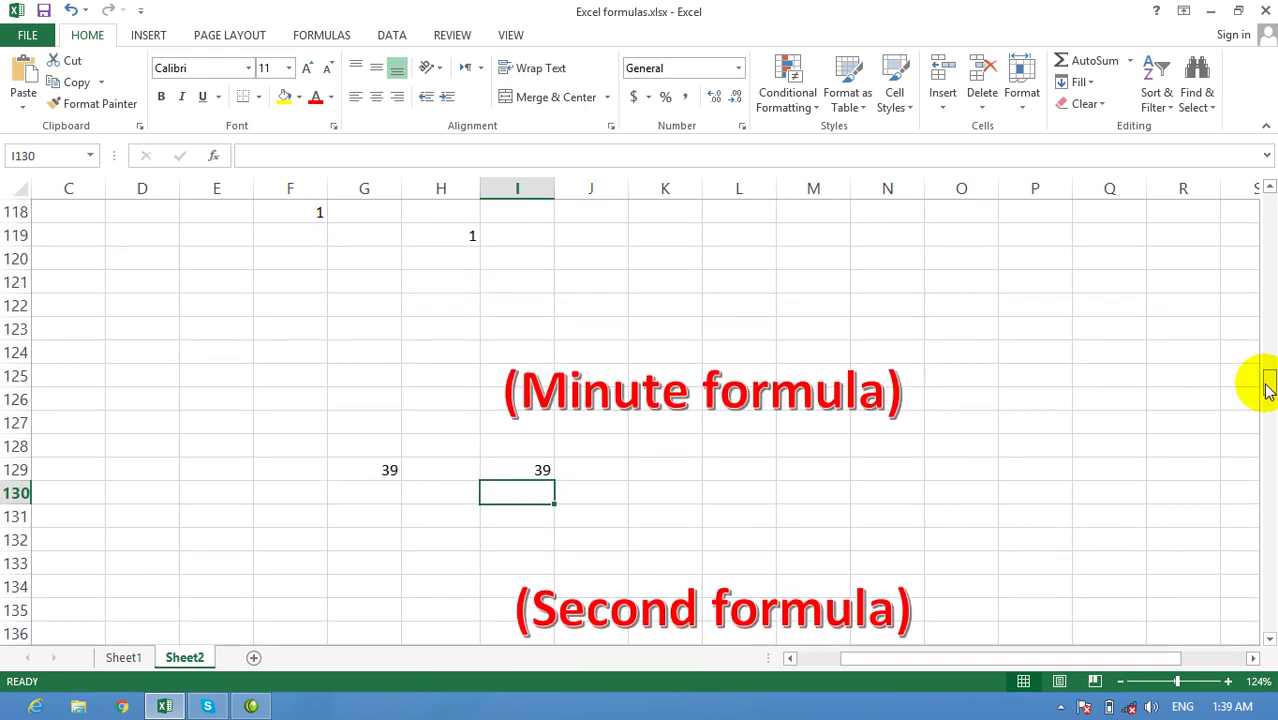